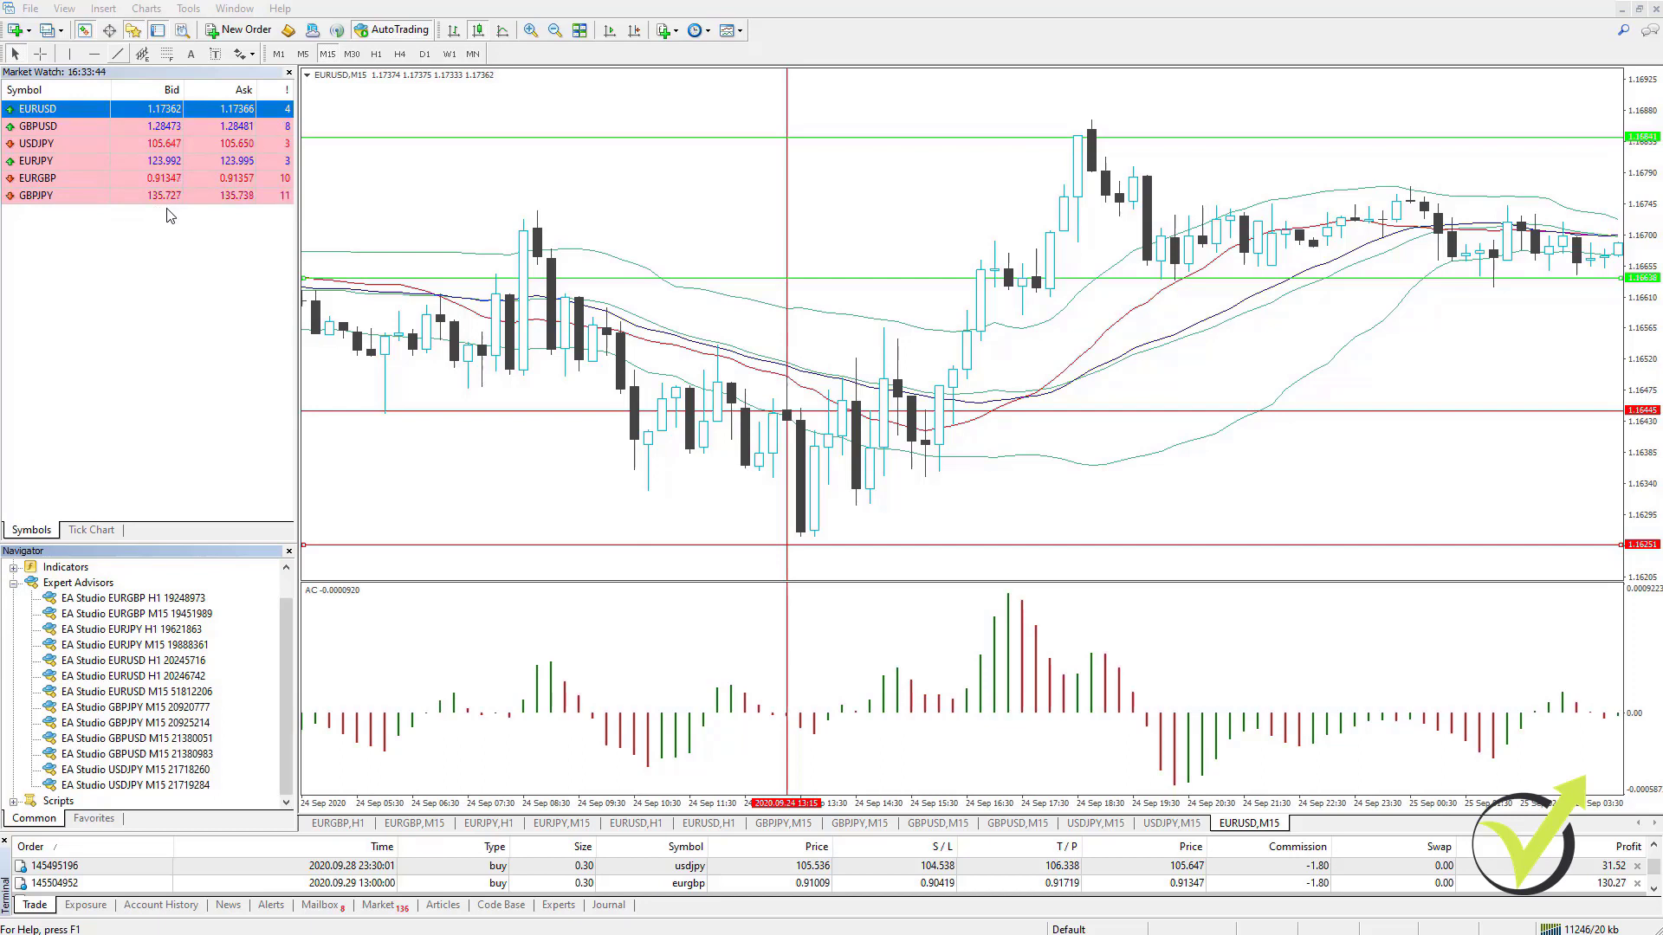
{"action": "left_click", "coordinate": [141, 692]}
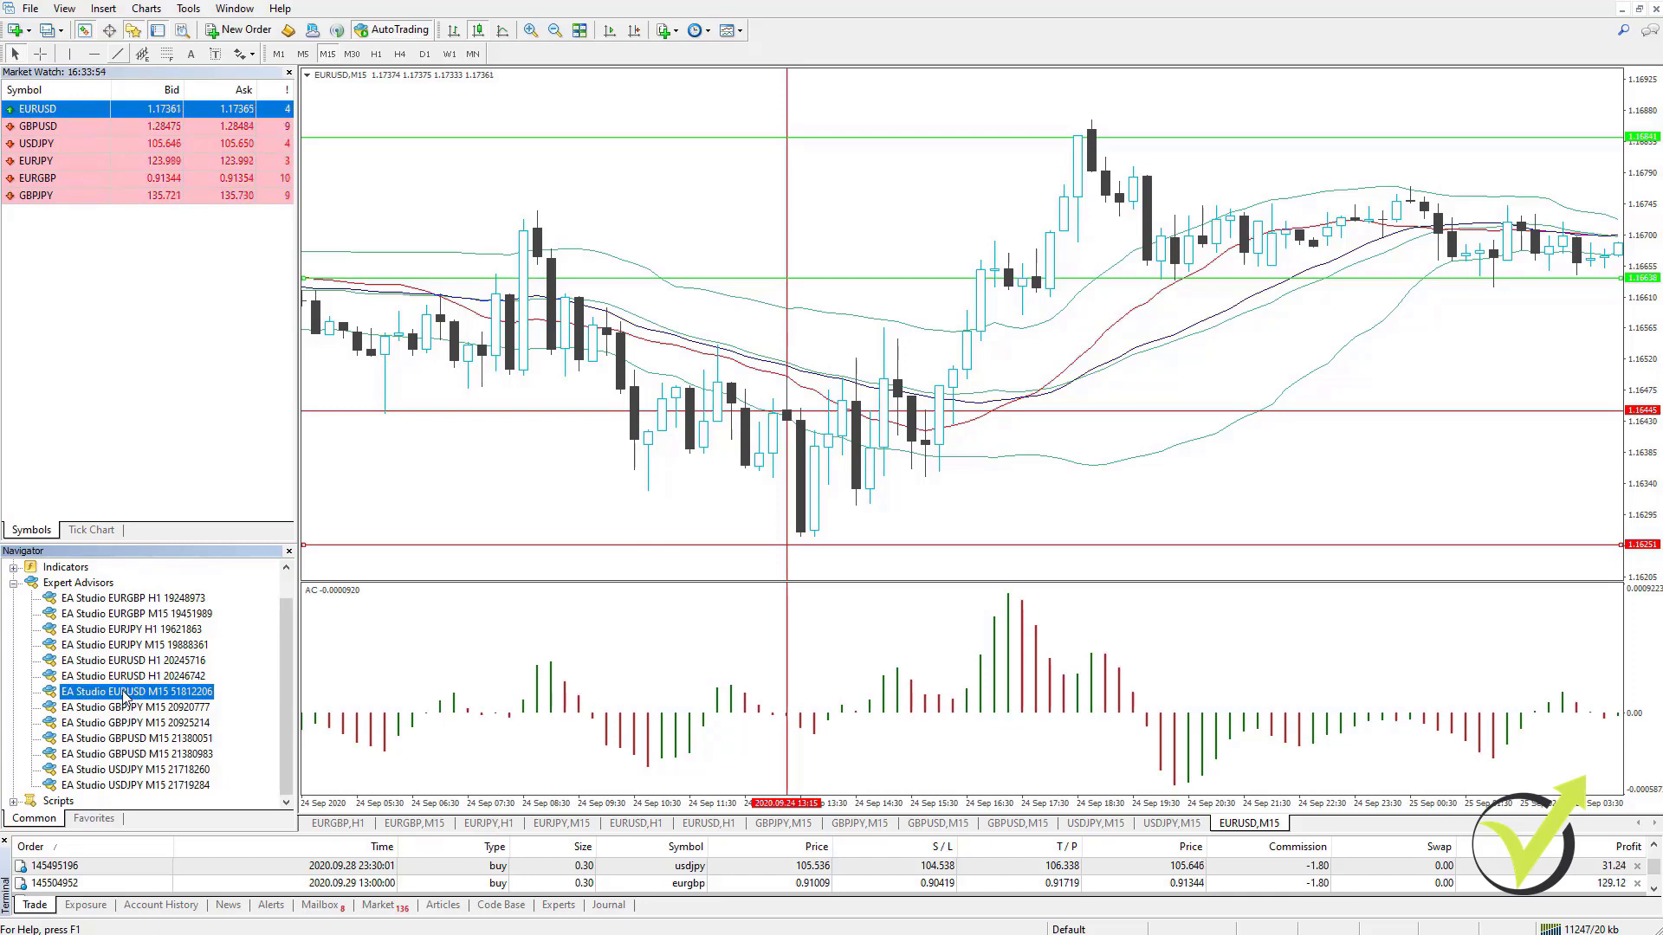
{"action": "left_click_drag", "start_coordinate": [809, 316], "coordinate": [809, 317]}
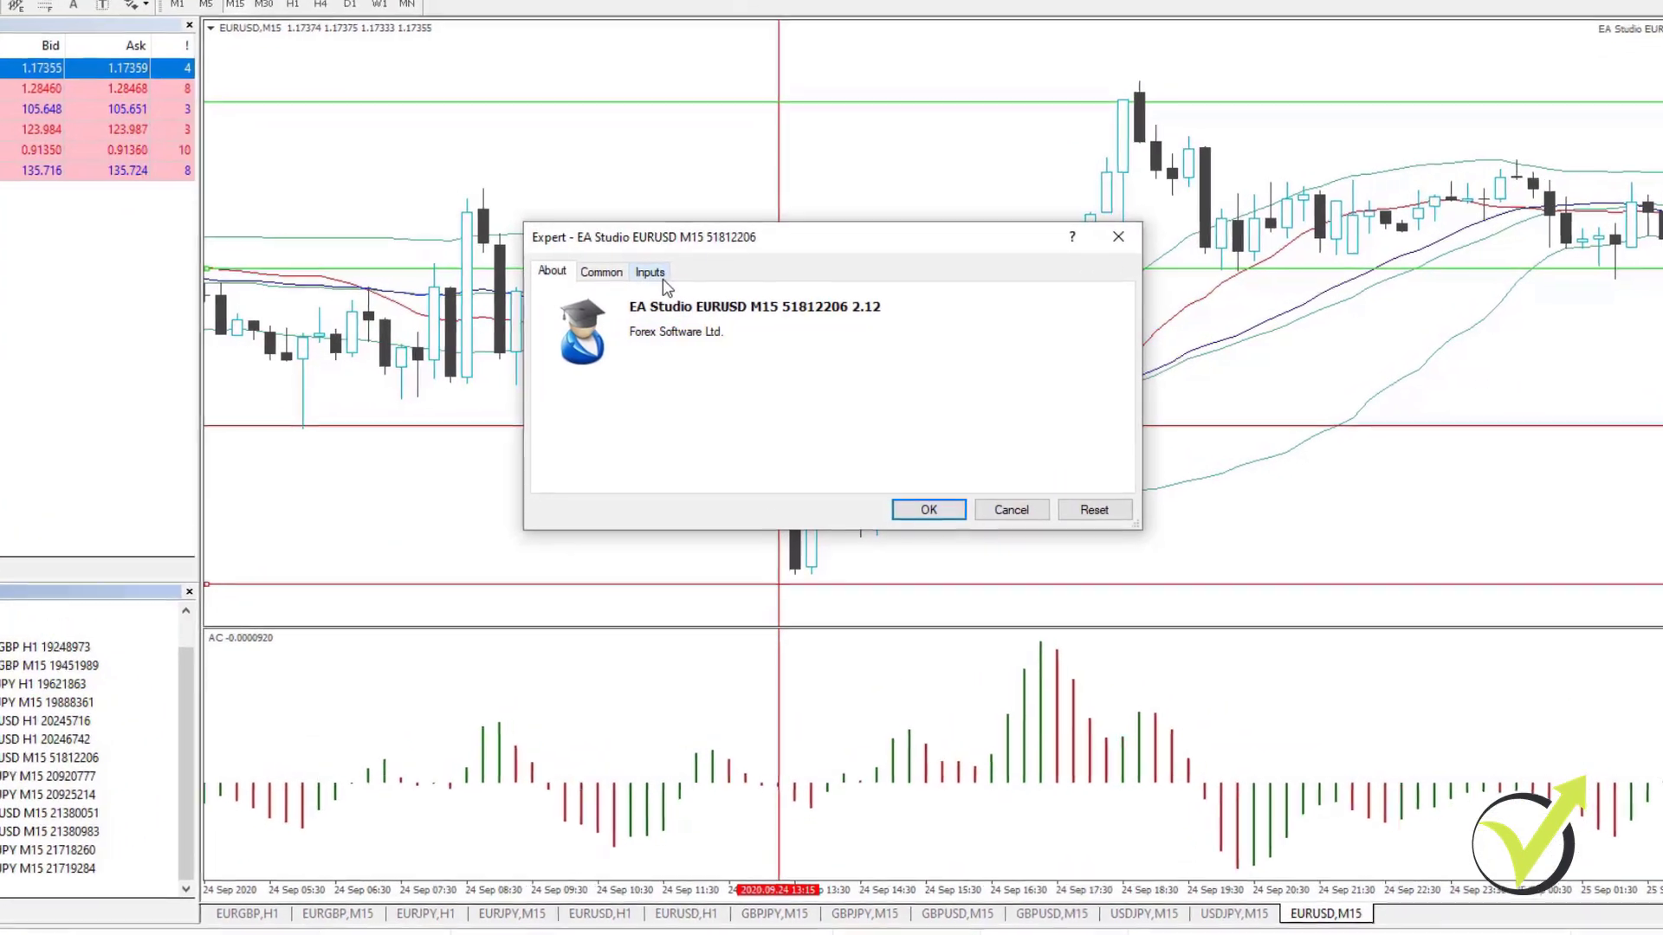
{"action": "left_click", "coordinate": [662, 276]}
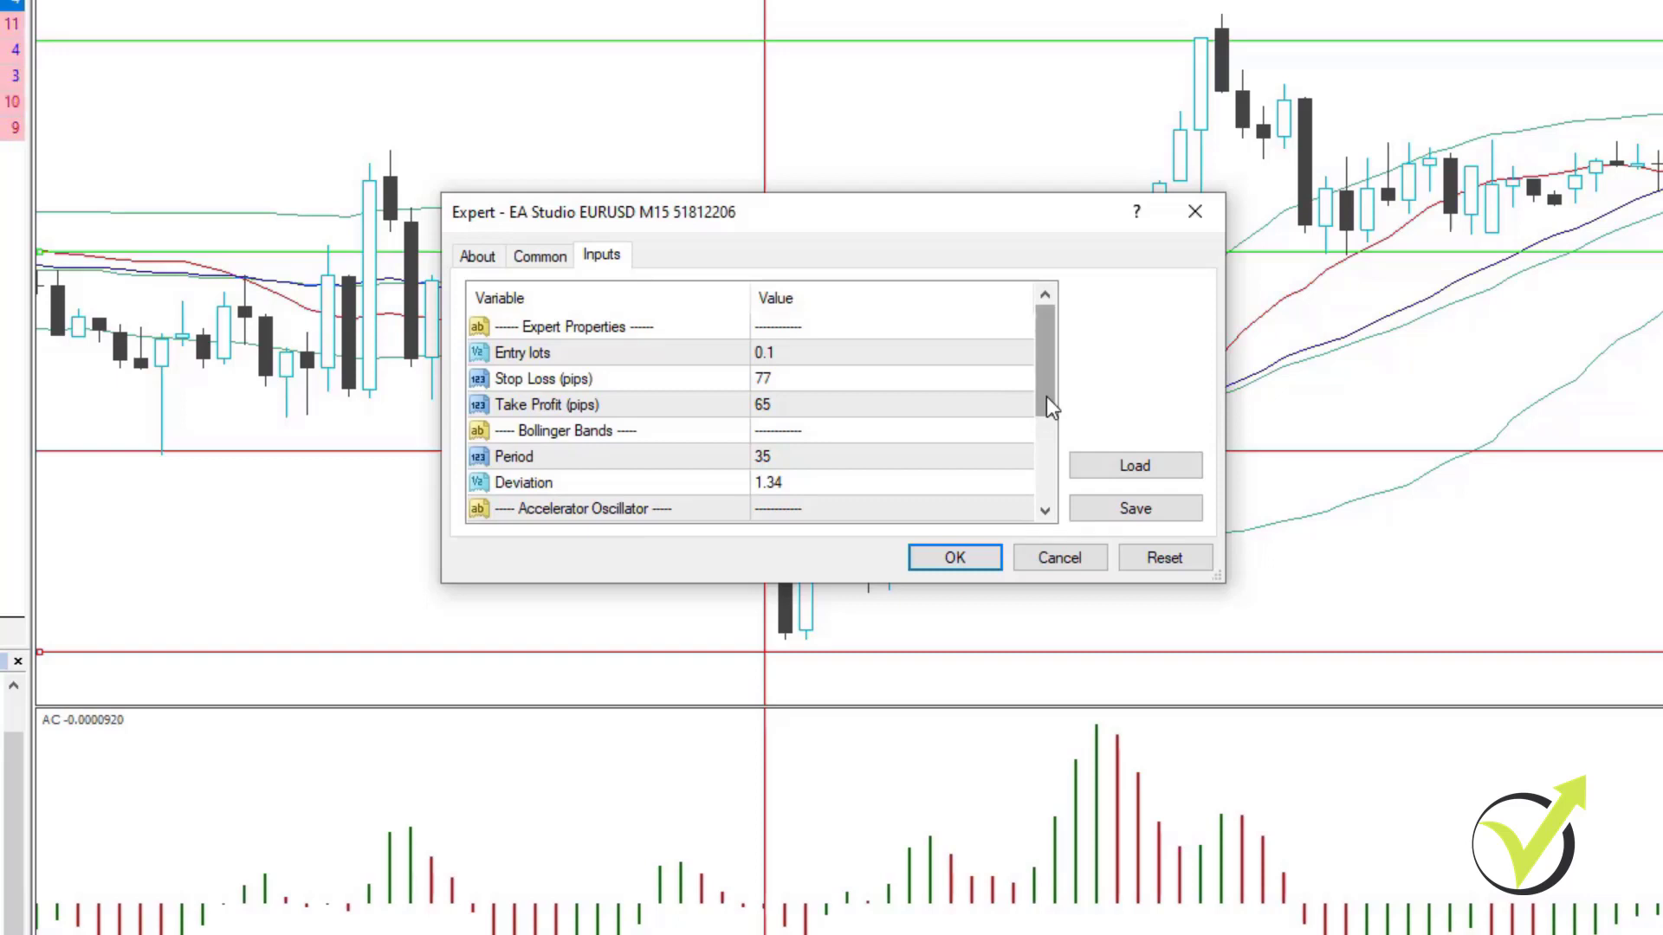
{"action": "left_click_drag", "start_coordinate": [1046, 397], "coordinate": [1054, 511]}
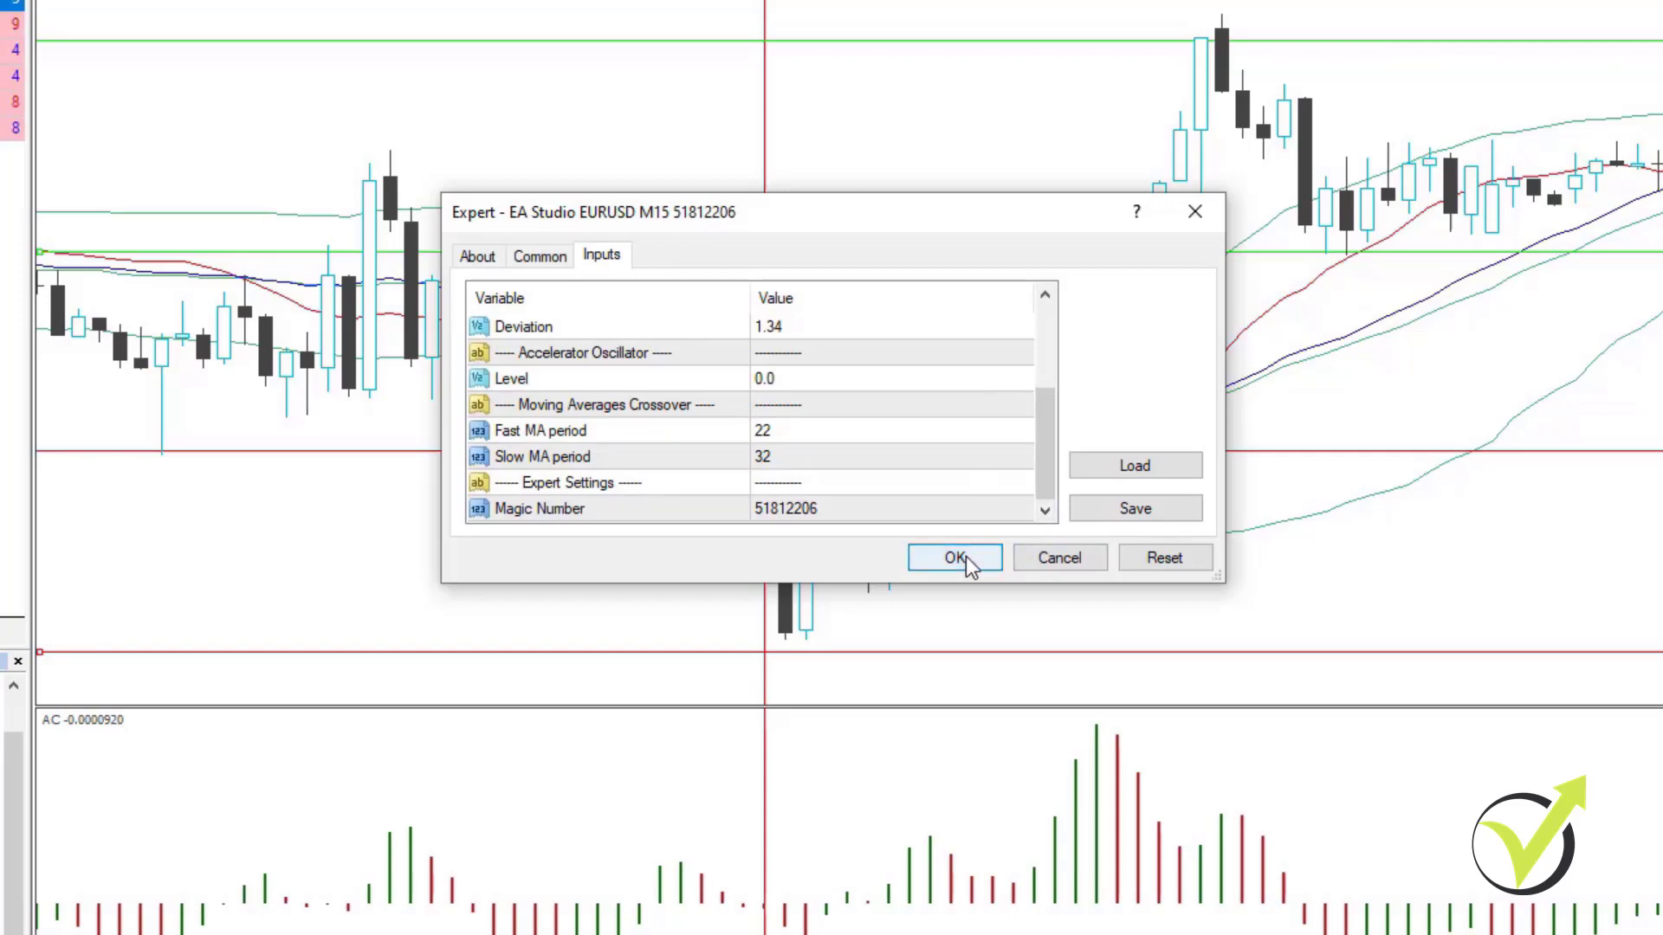
{"action": "scroll", "coordinate": [909, 416], "scroll_direction": "up", "scroll_amount": 5}
{"action": "left_click", "coordinate": [797, 352]}
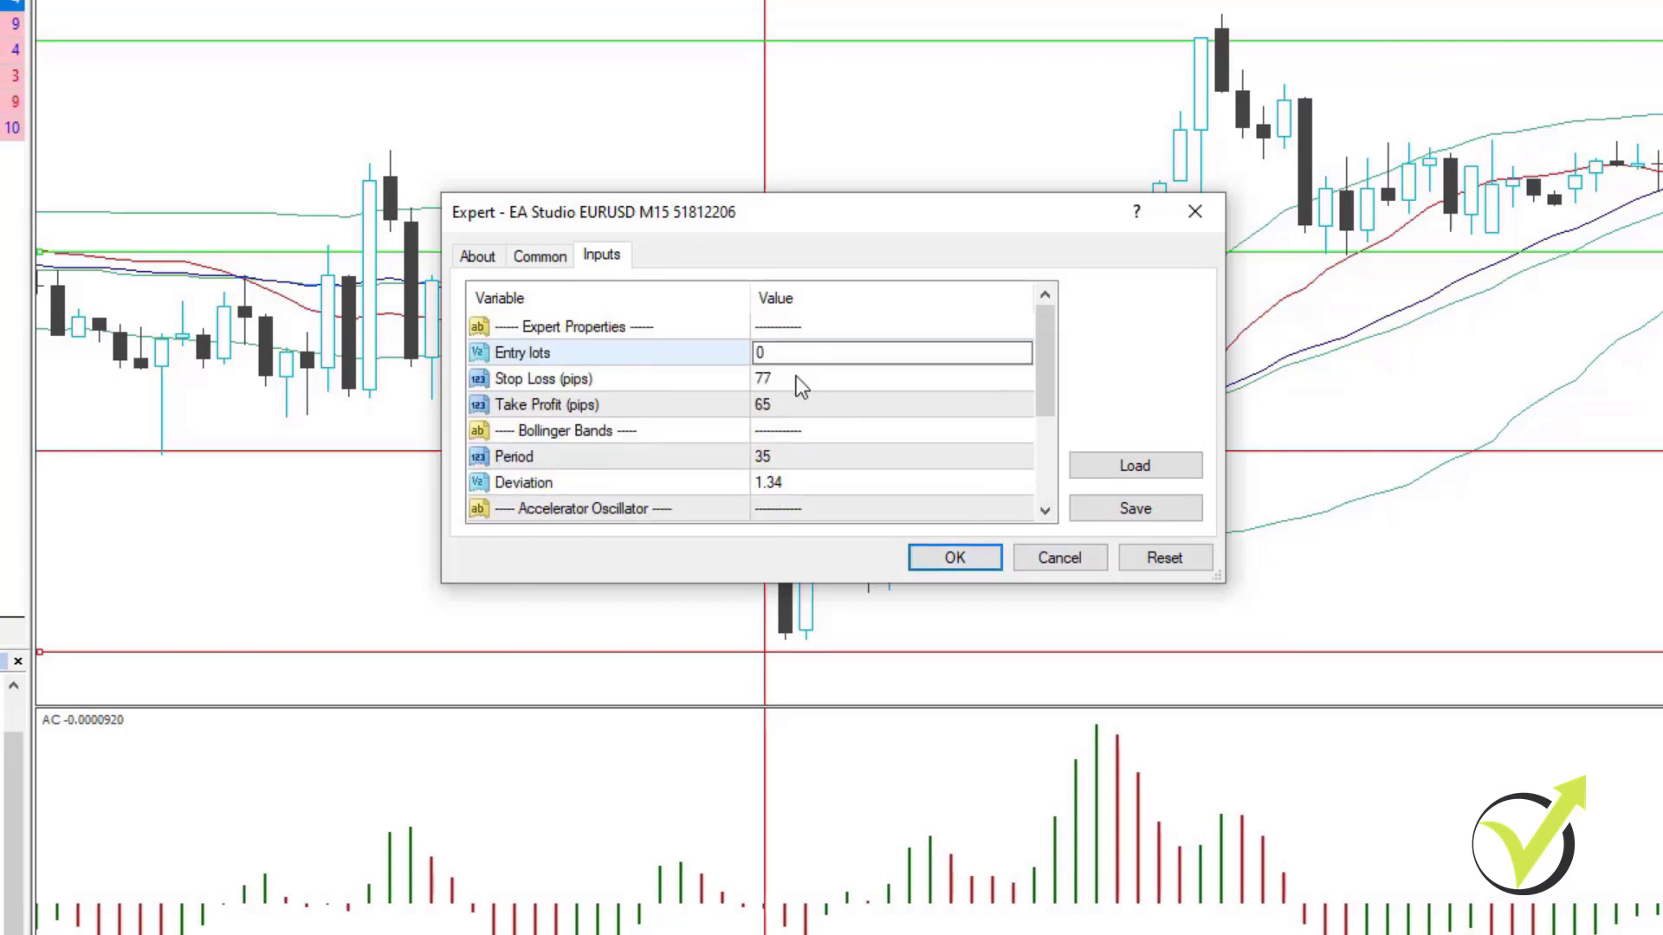
{"action": "type", "text": "1"}
{"action": "left_click", "coordinate": [953, 559]}
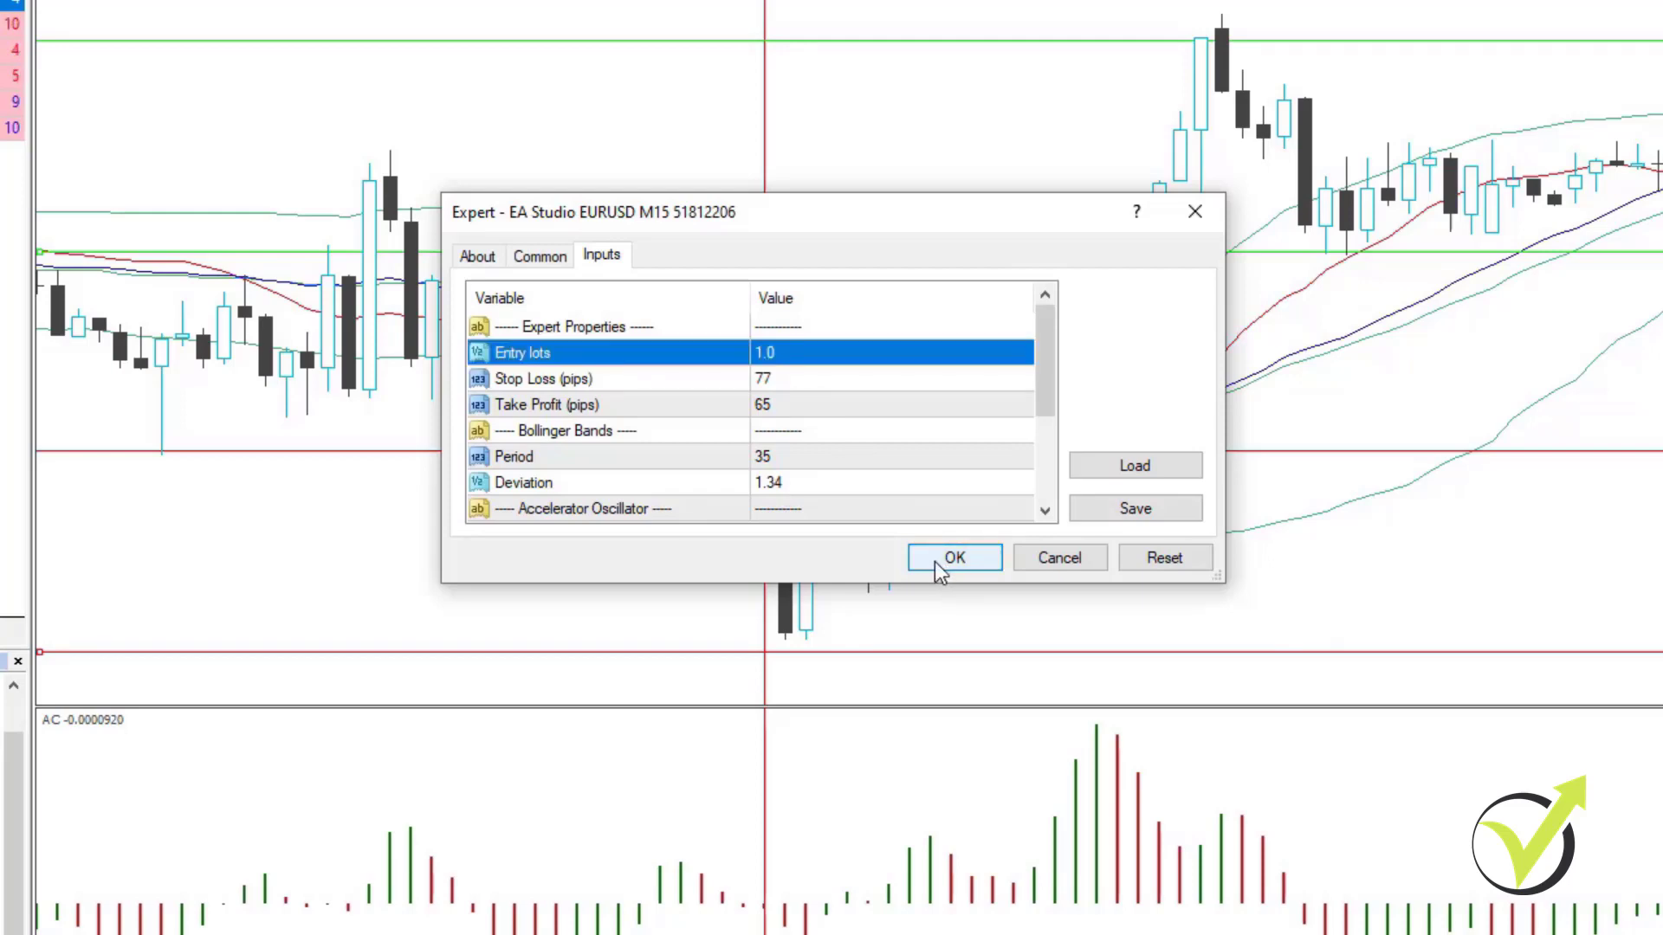
{"action": "left_click", "coordinate": [955, 558]}
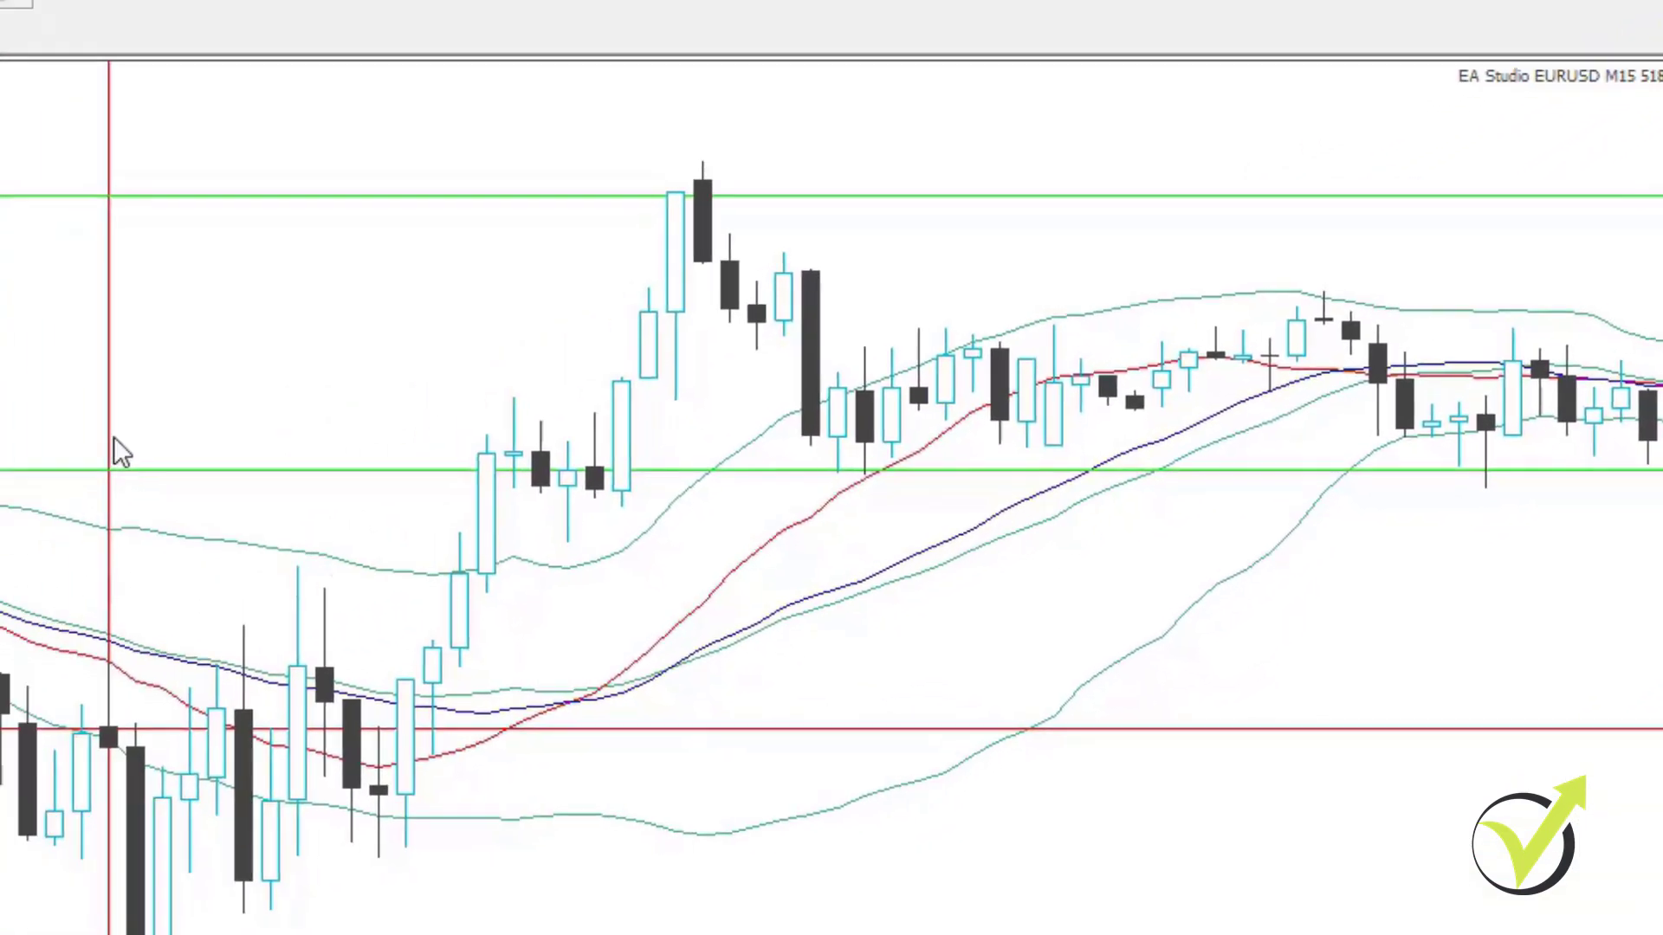
Open the Strategy Tester with open-prices-only modelling, checking the M15 timeframe and spread settings
{"action": "right_click", "coordinate": [491, 295]}
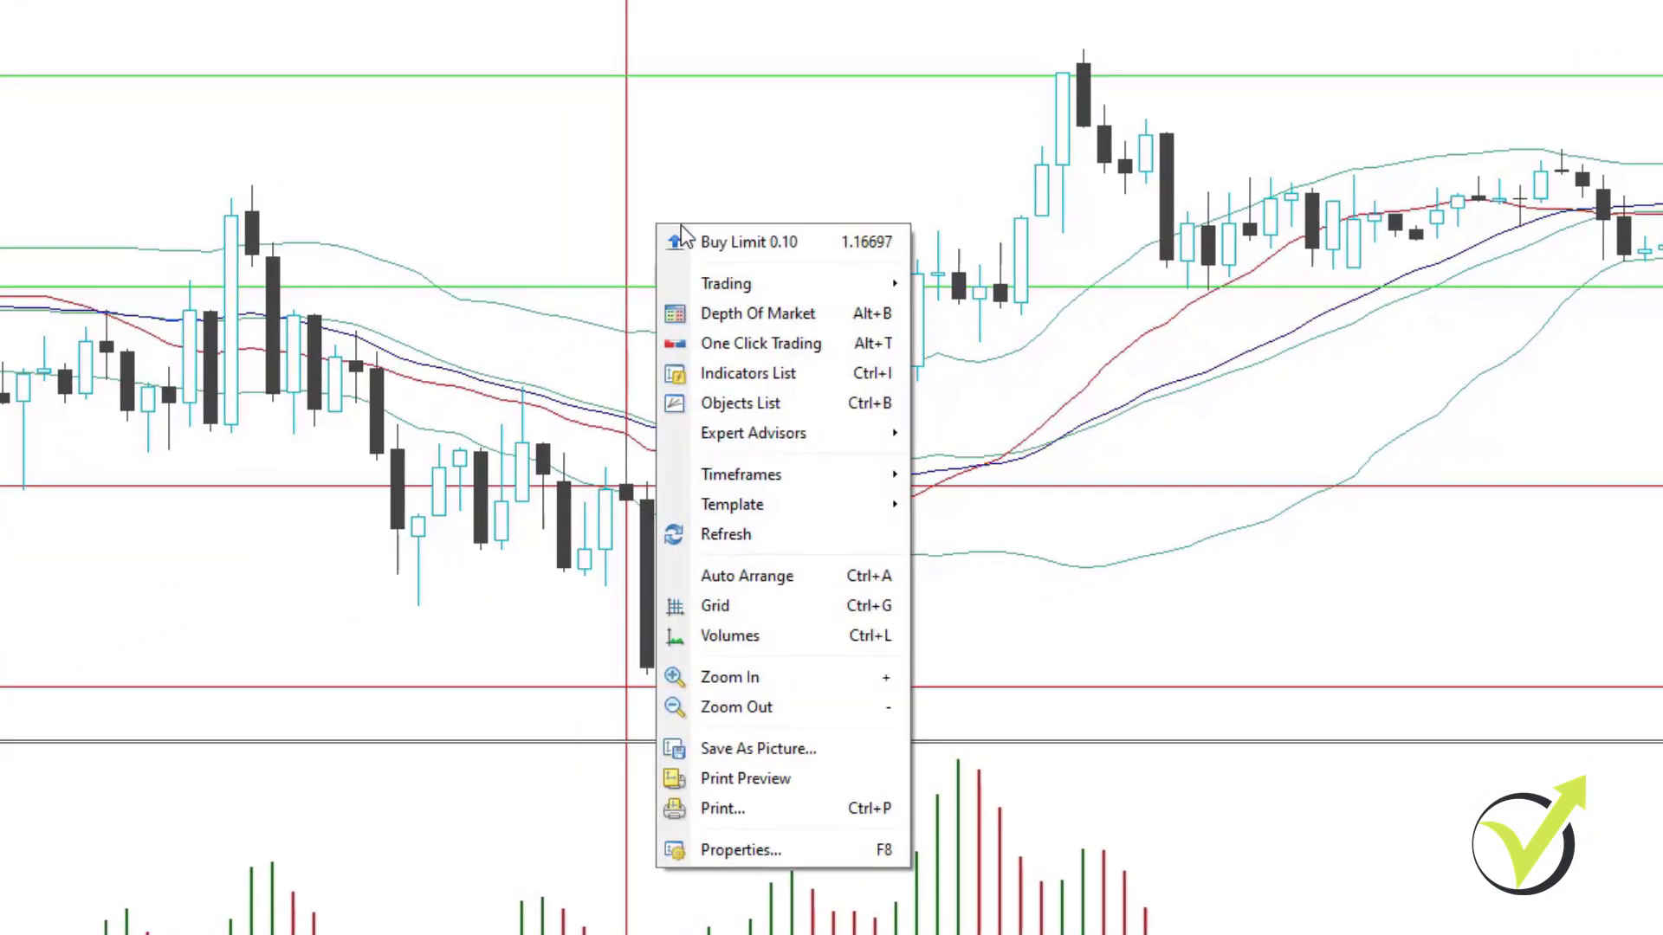
{"action": "mouse_move", "coordinate": [755, 432]}
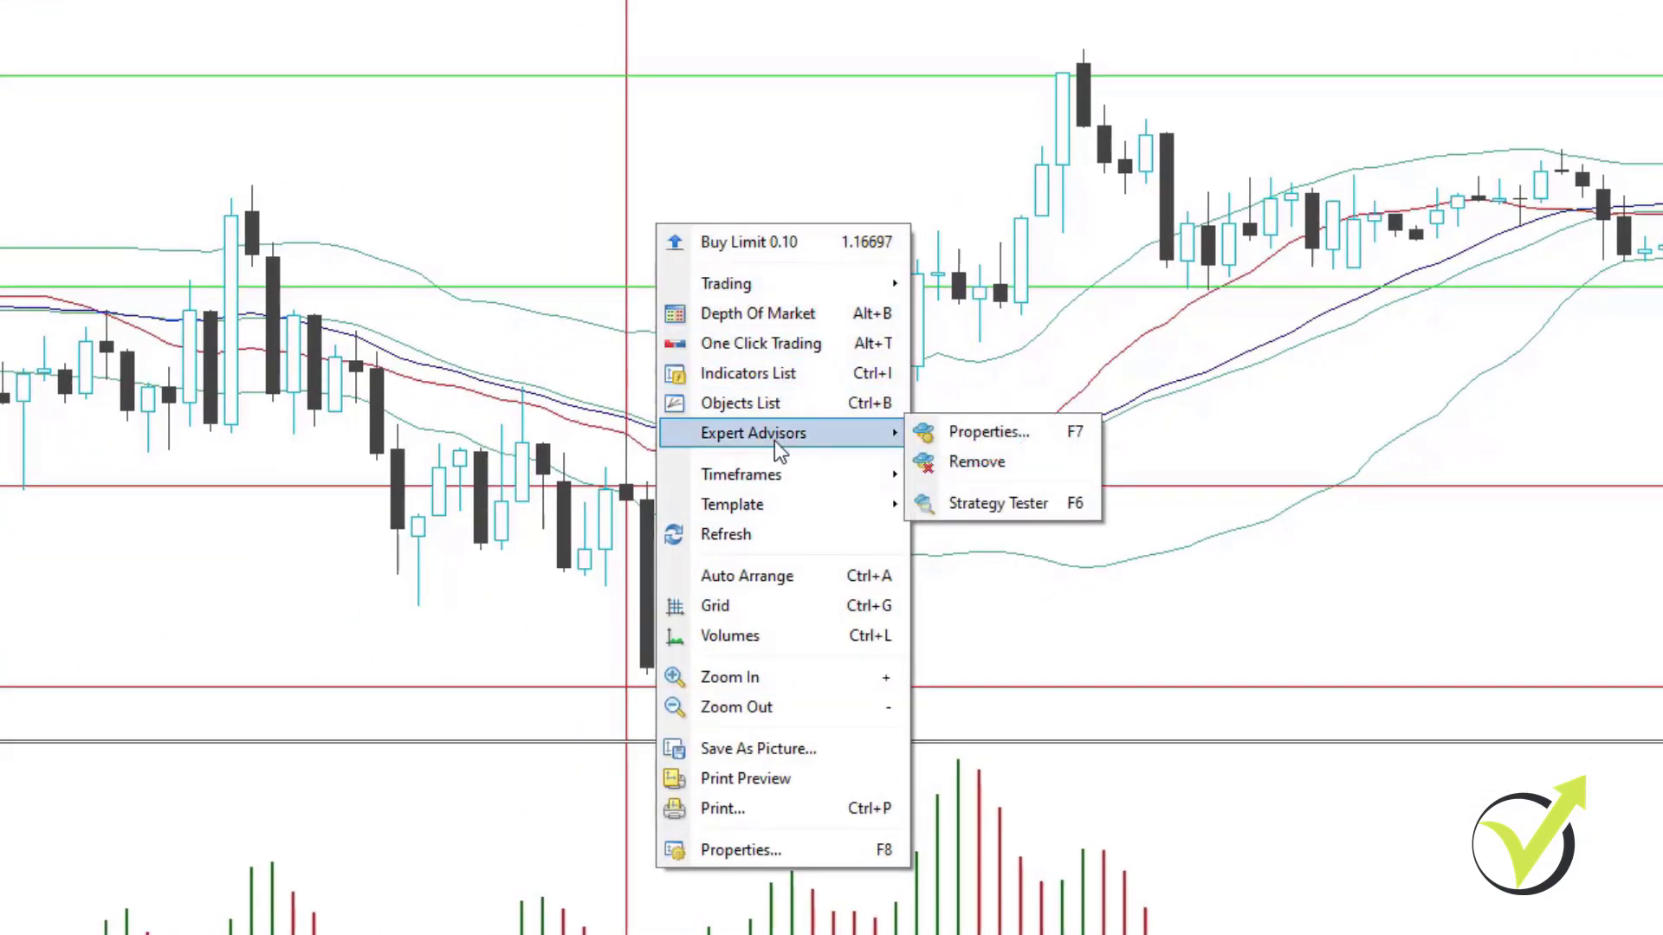
{"action": "left_click", "coordinate": [1020, 511]}
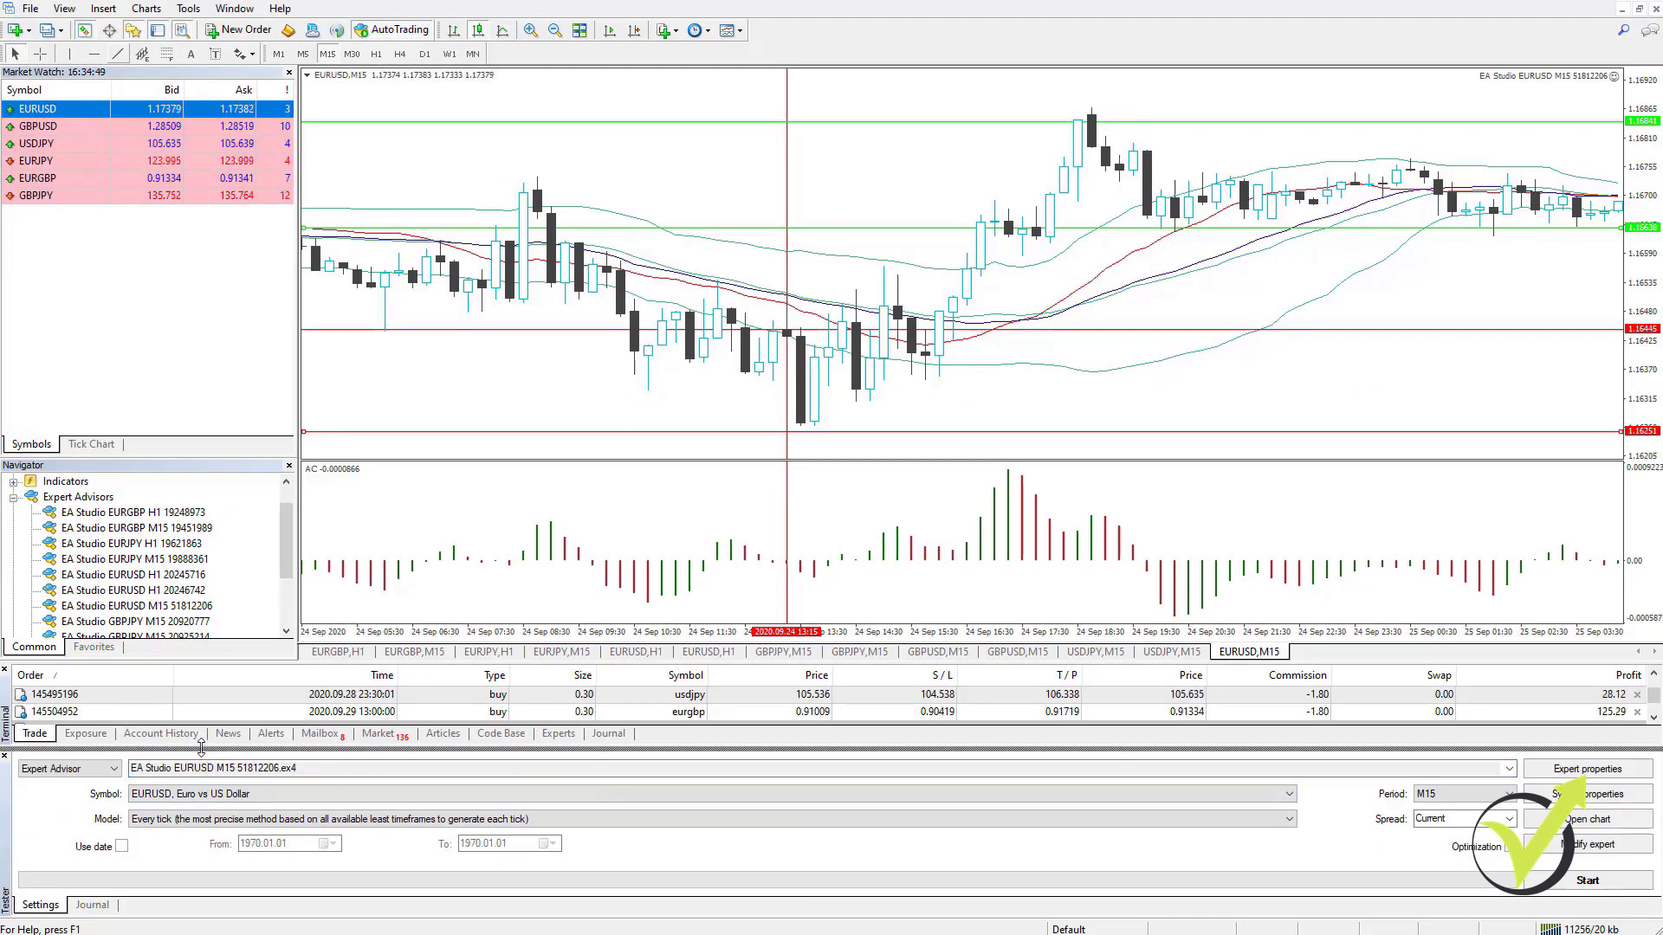
{"action": "left_click_drag", "start_coordinate": [201, 752], "coordinate": [206, 713]}
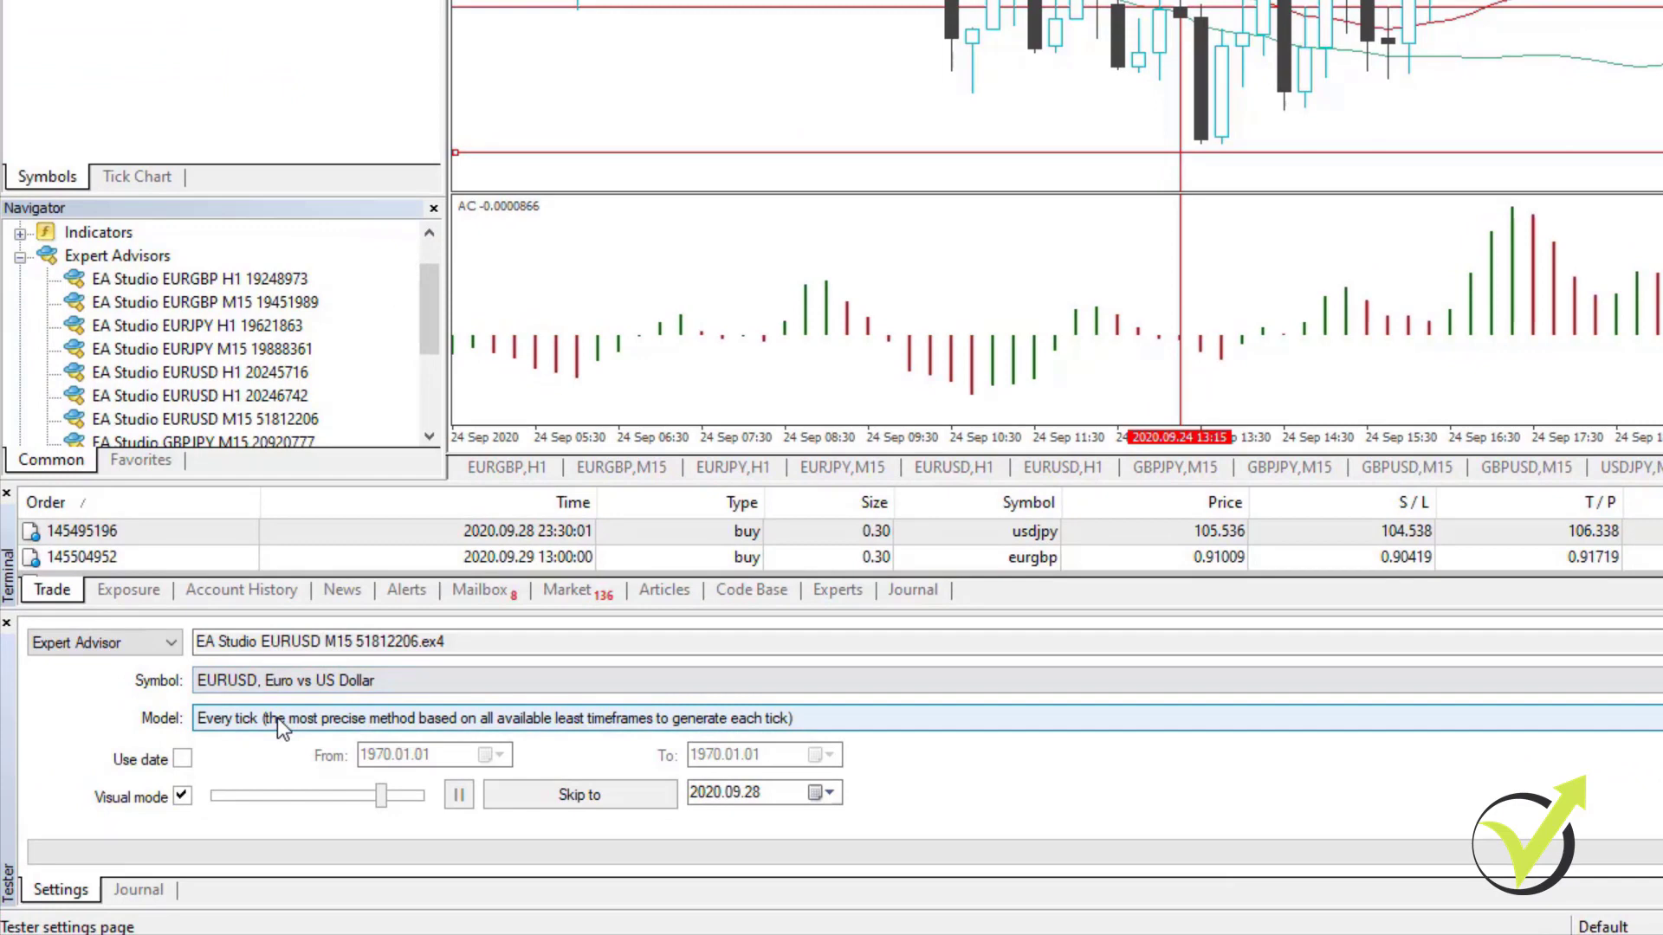
{"action": "left_click", "coordinate": [229, 719]}
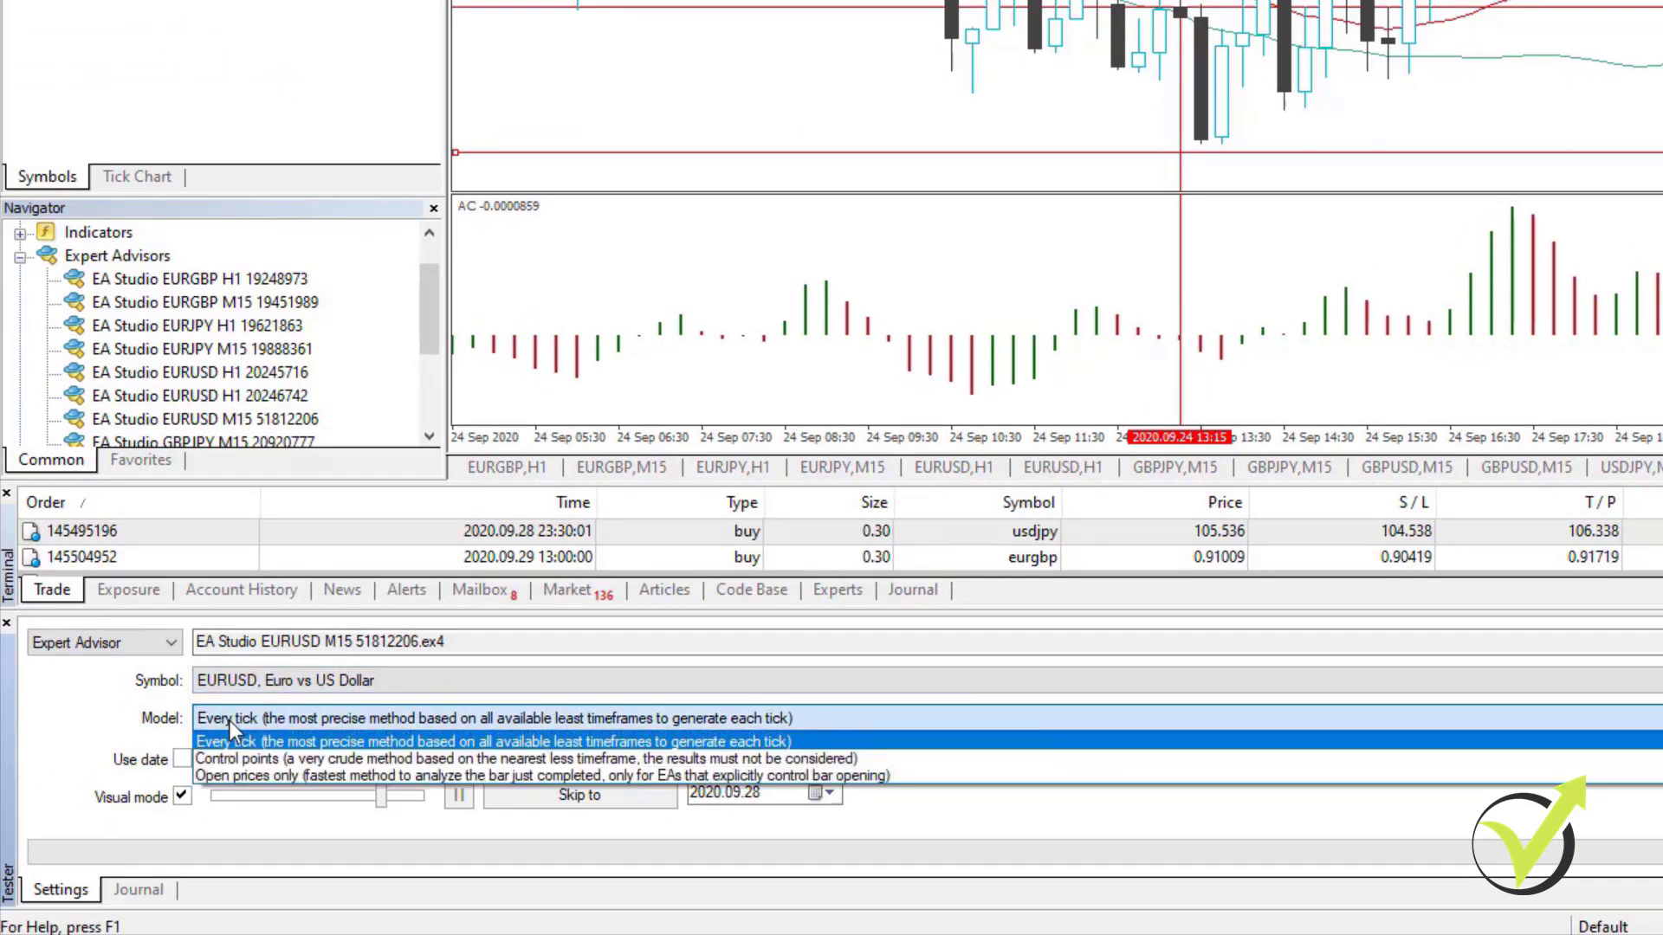
{"action": "left_click", "coordinate": [251, 777]}
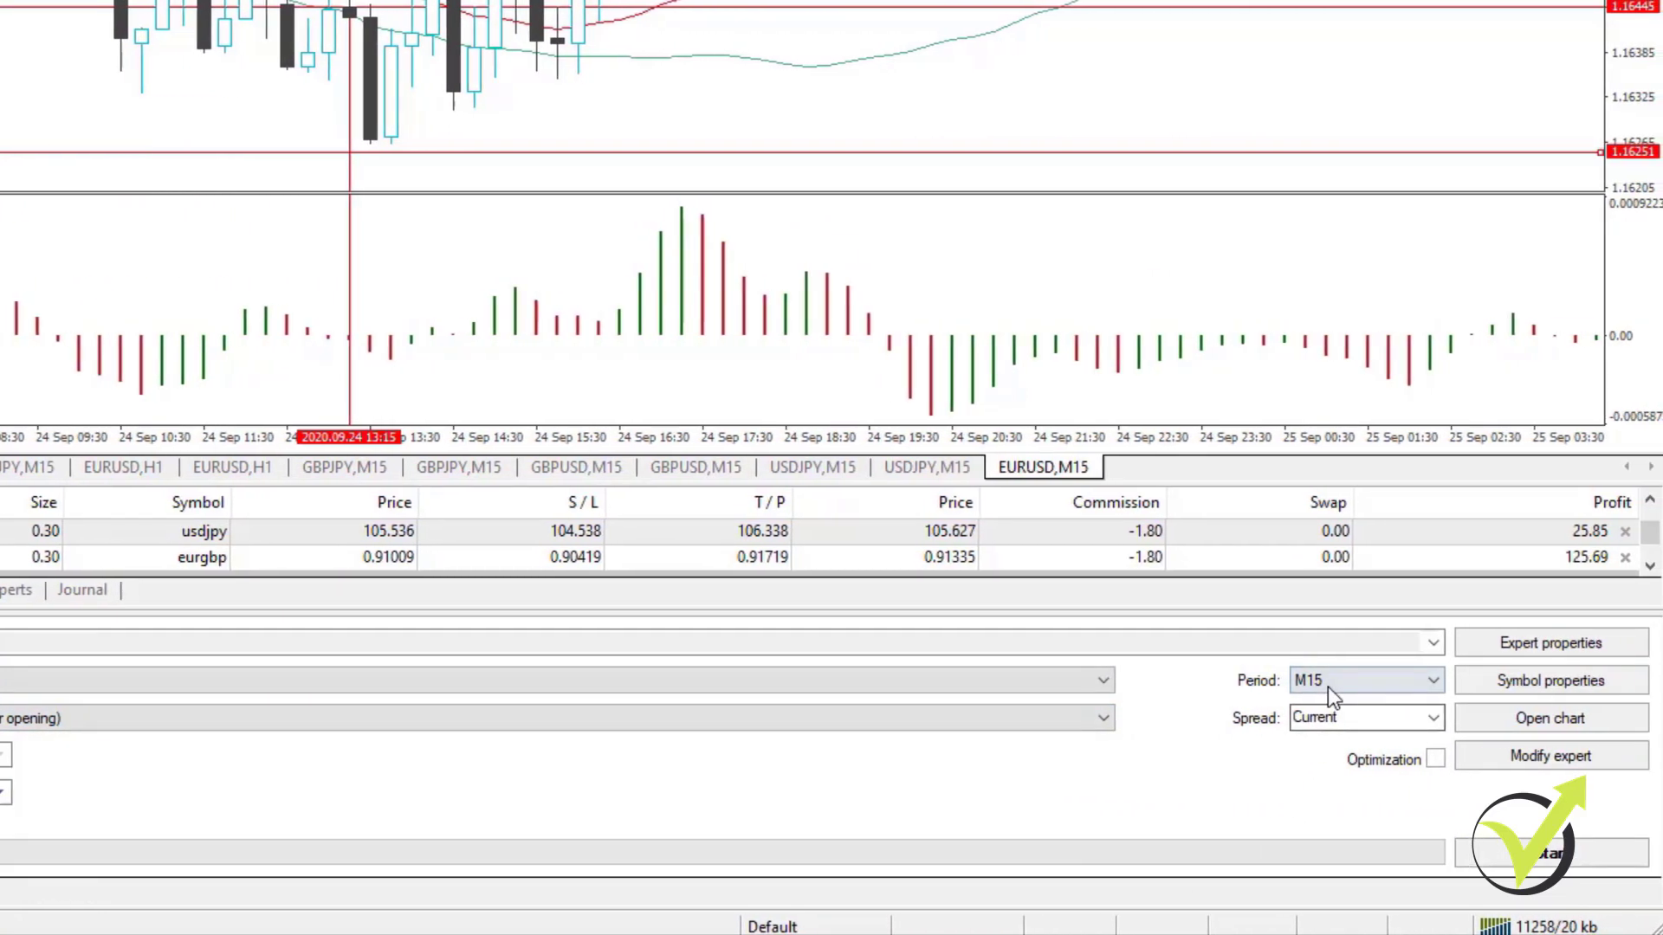
{"action": "left_click", "coordinate": [1327, 688]}
{"action": "left_click", "coordinate": [1353, 716]}
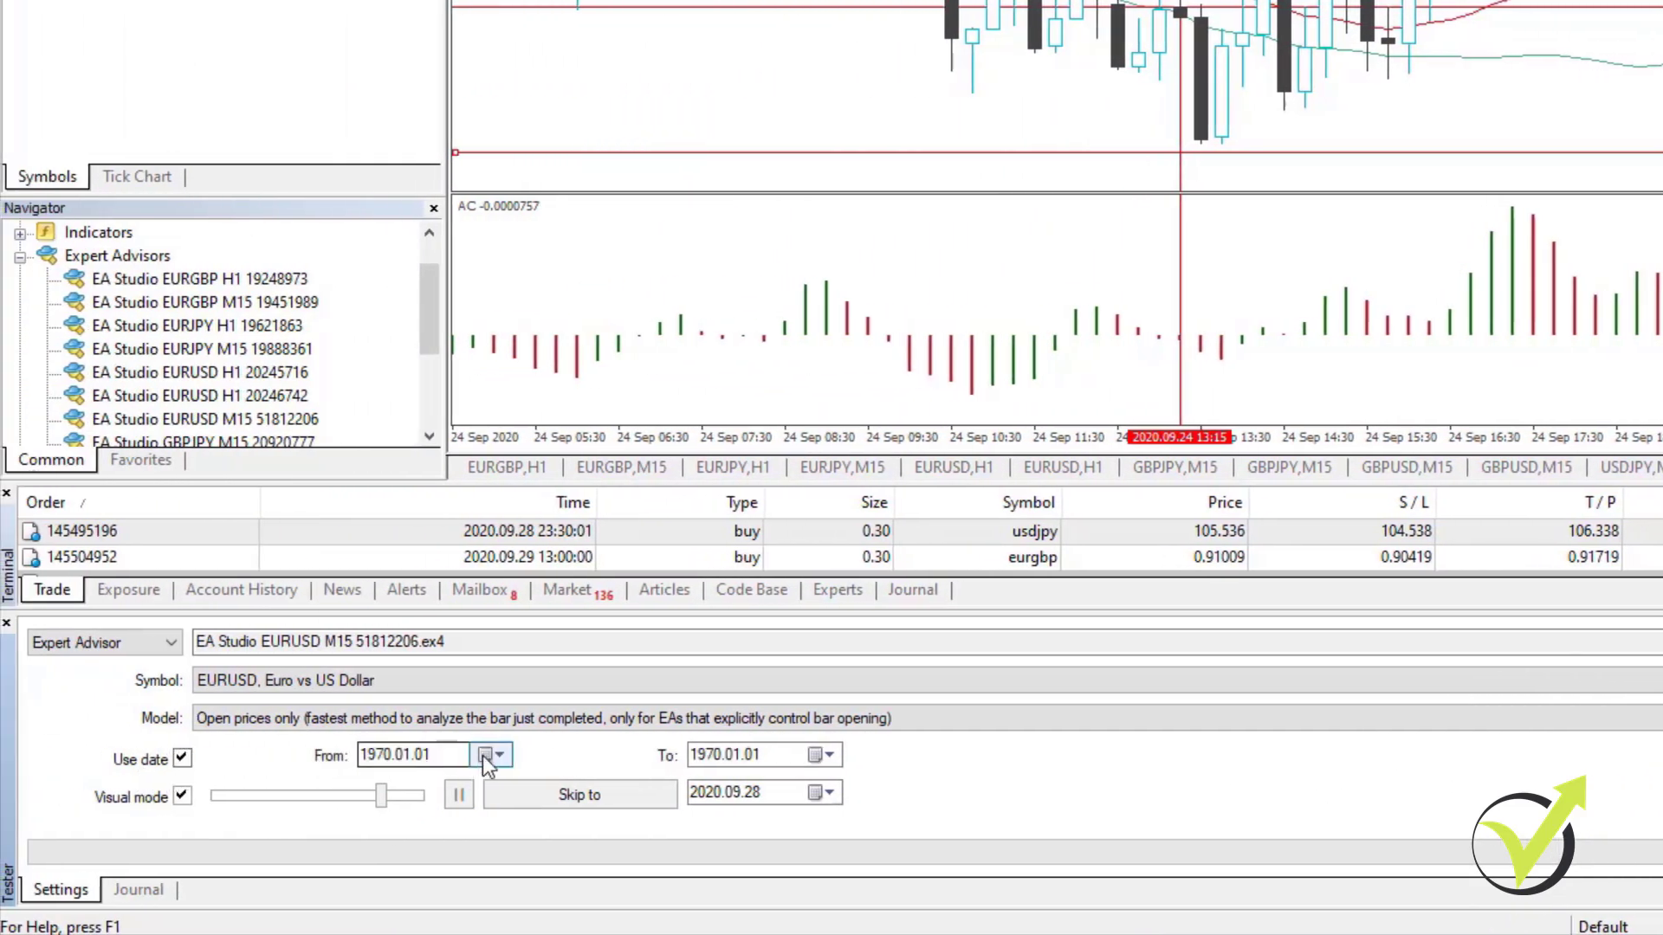
Set the test period from 2018.09.01 to 2020.09.01 via the date calendars
{"action": "left_click", "coordinate": [488, 757]}
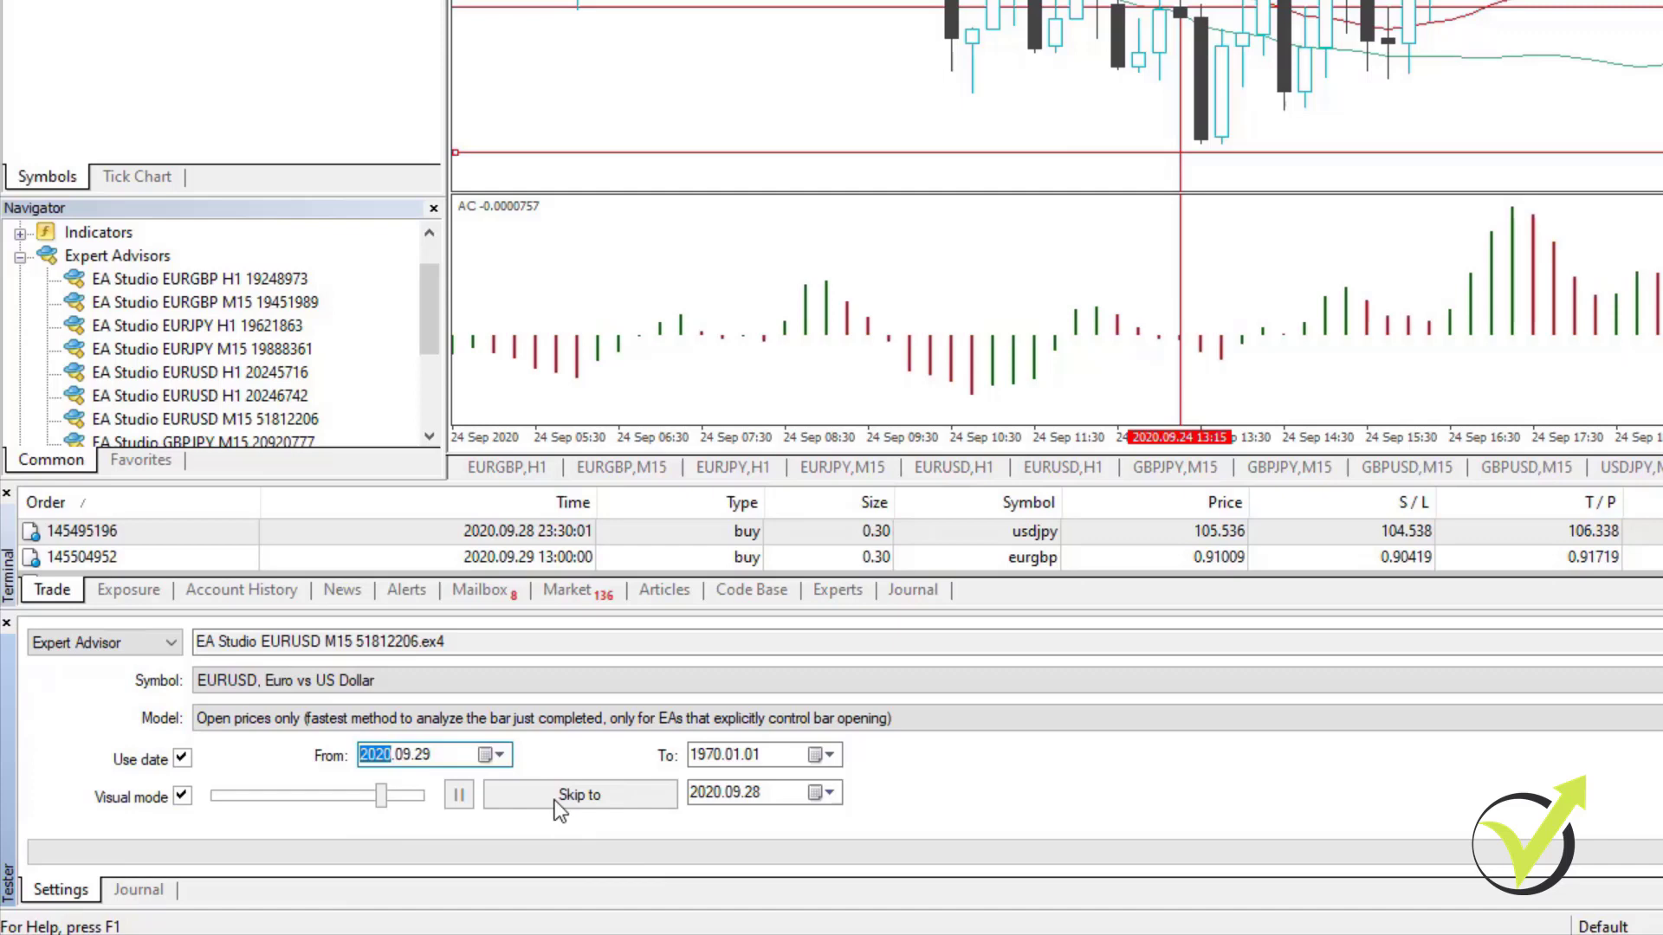
{"action": "left_click", "coordinate": [493, 757]}
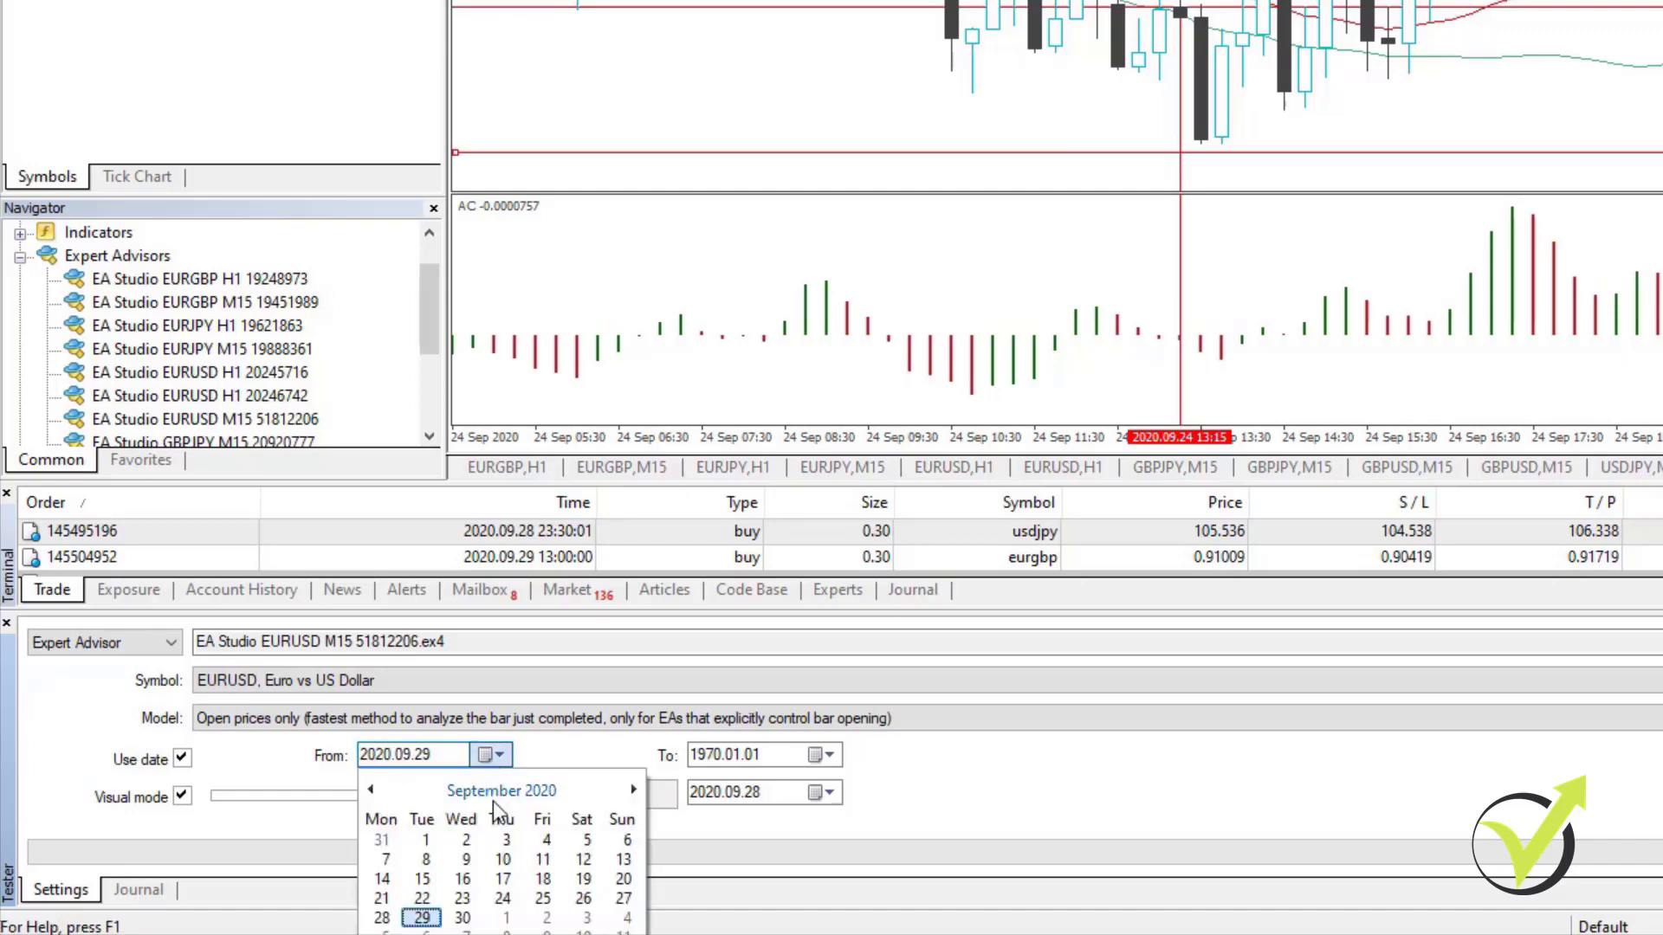
{"action": "left_click", "coordinate": [376, 789]}
{"action": "left_click", "coordinate": [375, 789]}
{"action": "left_click", "coordinate": [375, 789]}
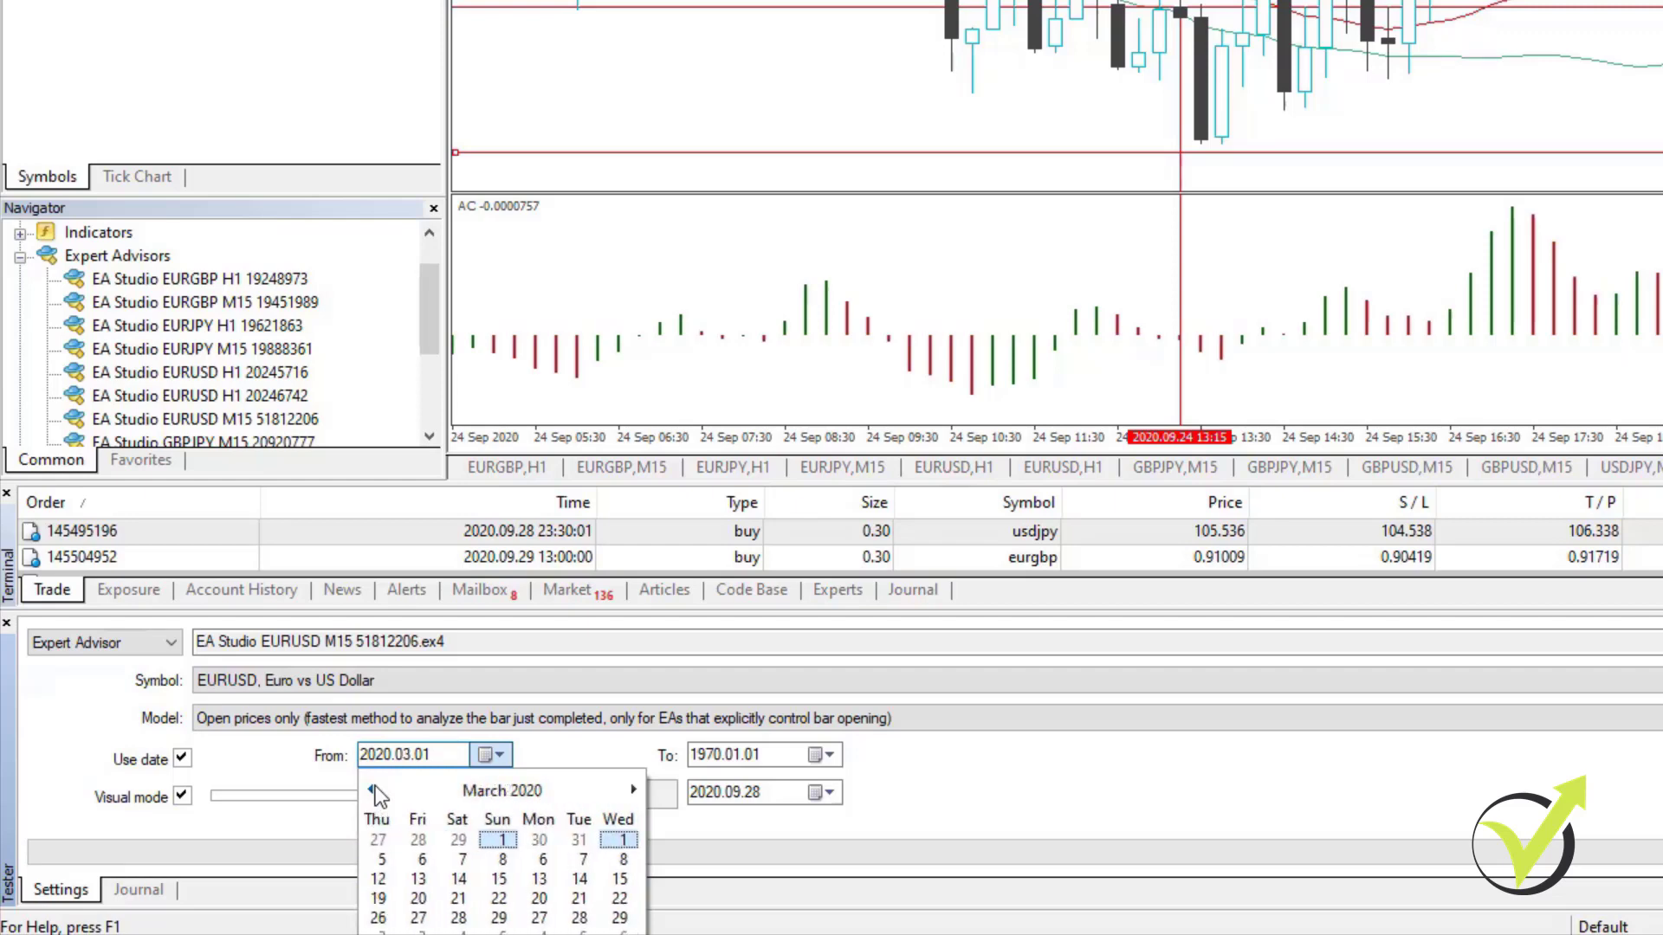
{"action": "left_click", "coordinate": [376, 789]}
{"action": "left_click", "coordinate": [376, 789]}
{"action": "left_click", "coordinate": [376, 789]}
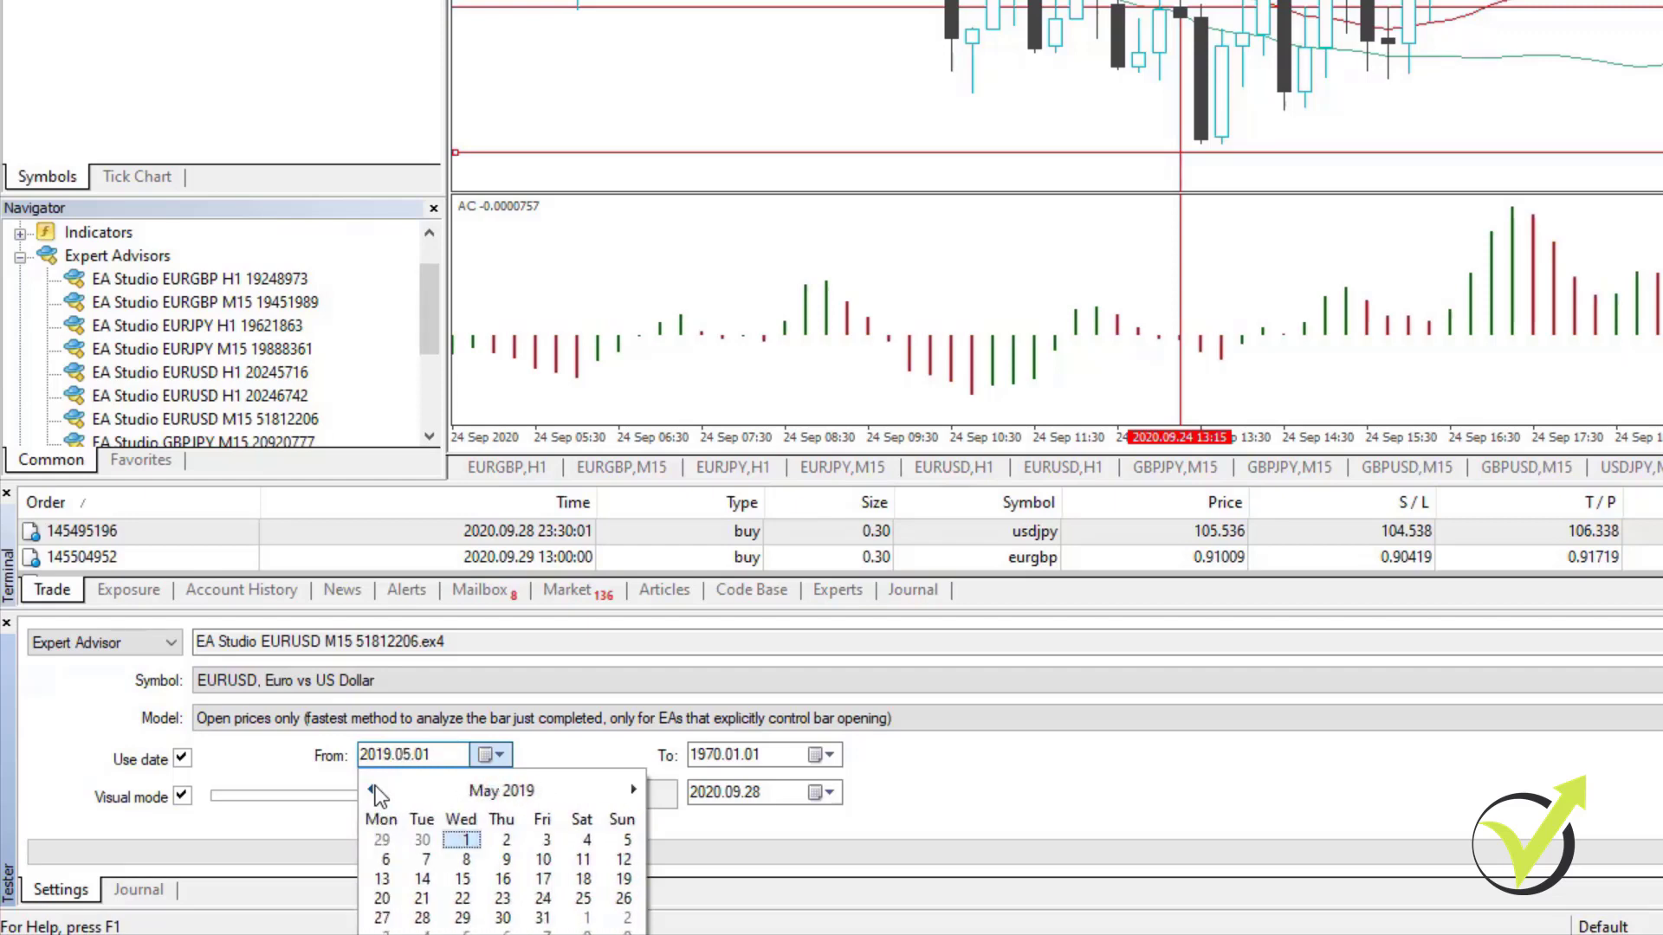
{"action": "left_click", "coordinate": [375, 788]}
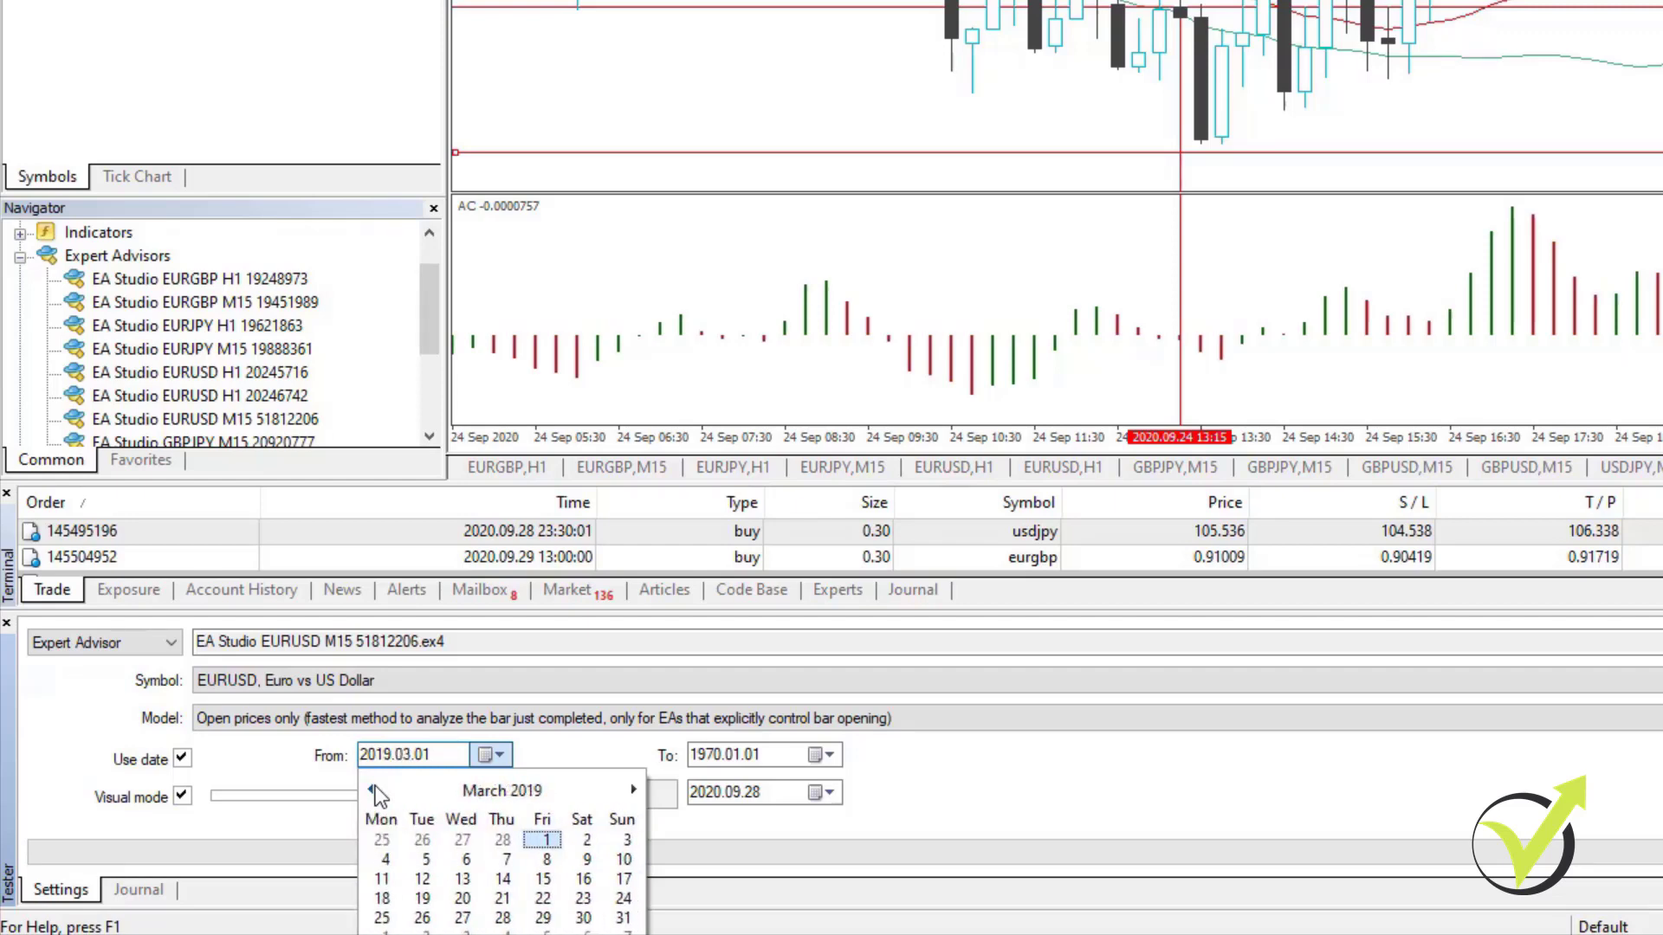
{"action": "left_click", "coordinate": [375, 789]}
{"action": "left_click", "coordinate": [376, 789]}
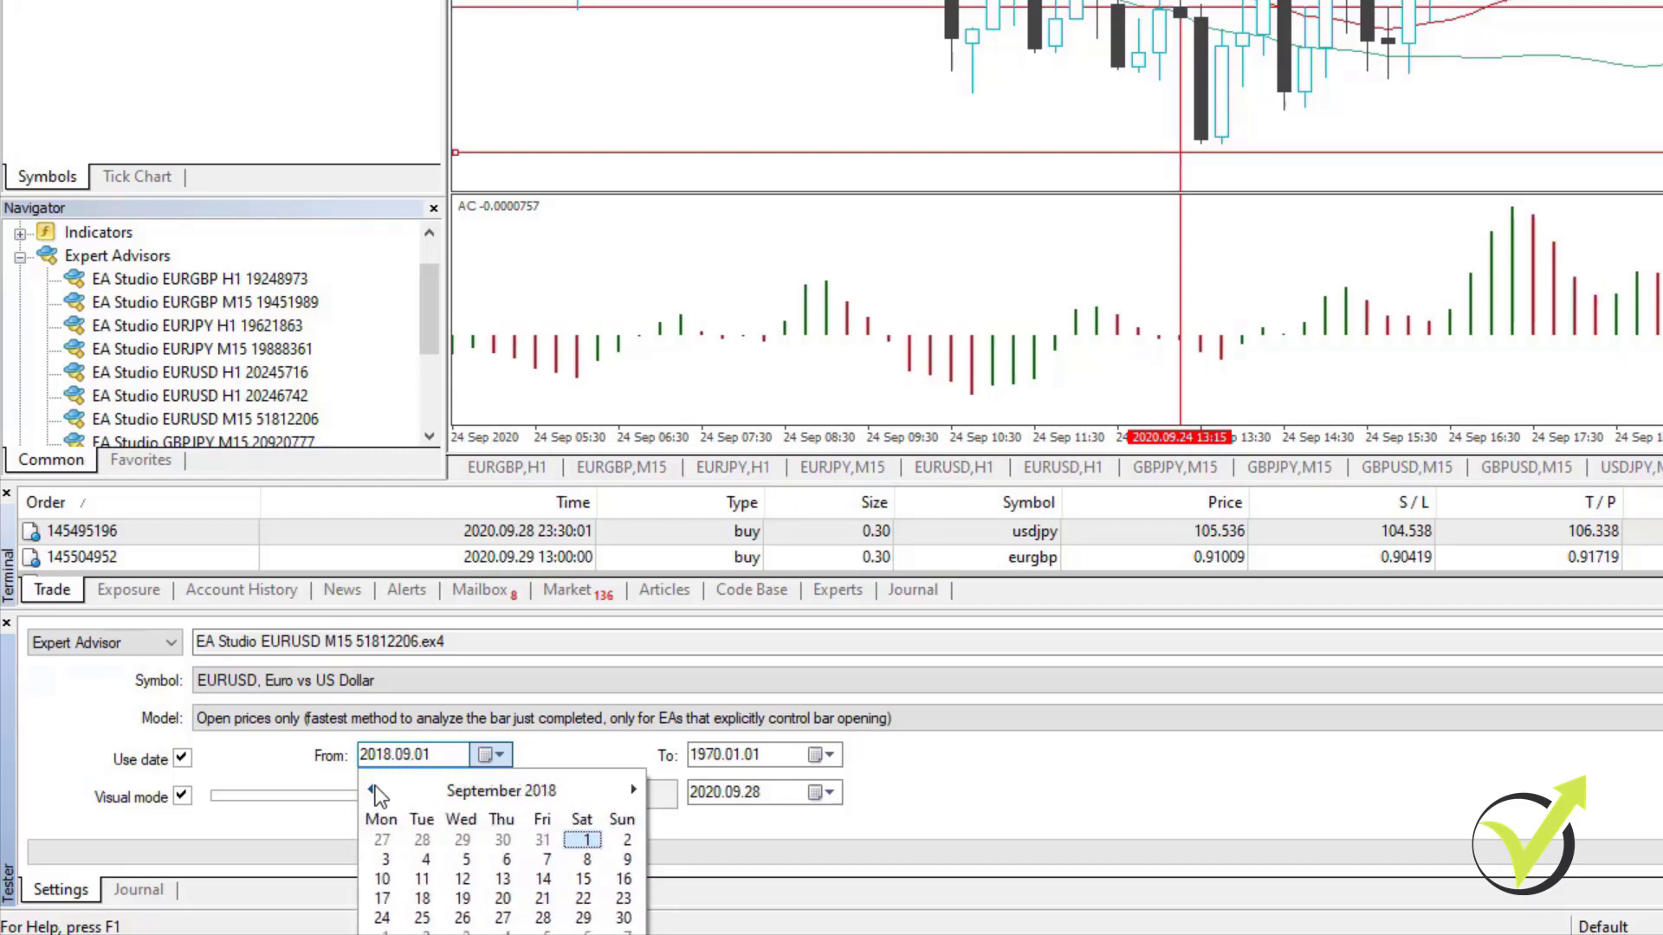
{"action": "left_click", "coordinate": [586, 841]}
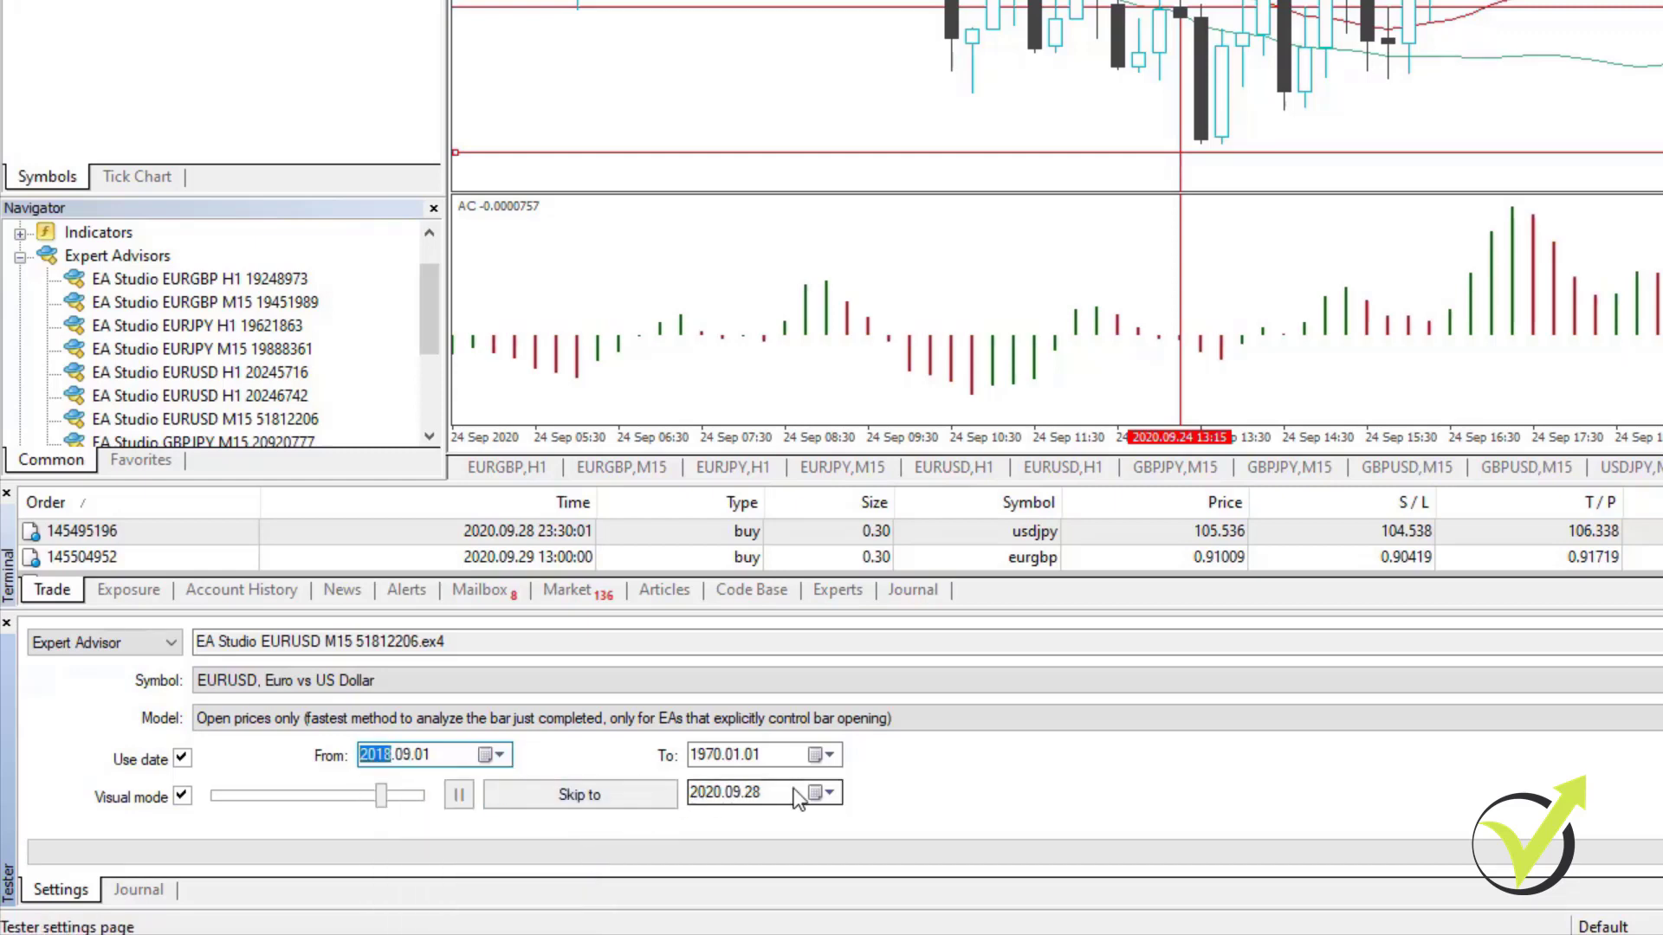
{"action": "left_click", "coordinate": [819, 756]}
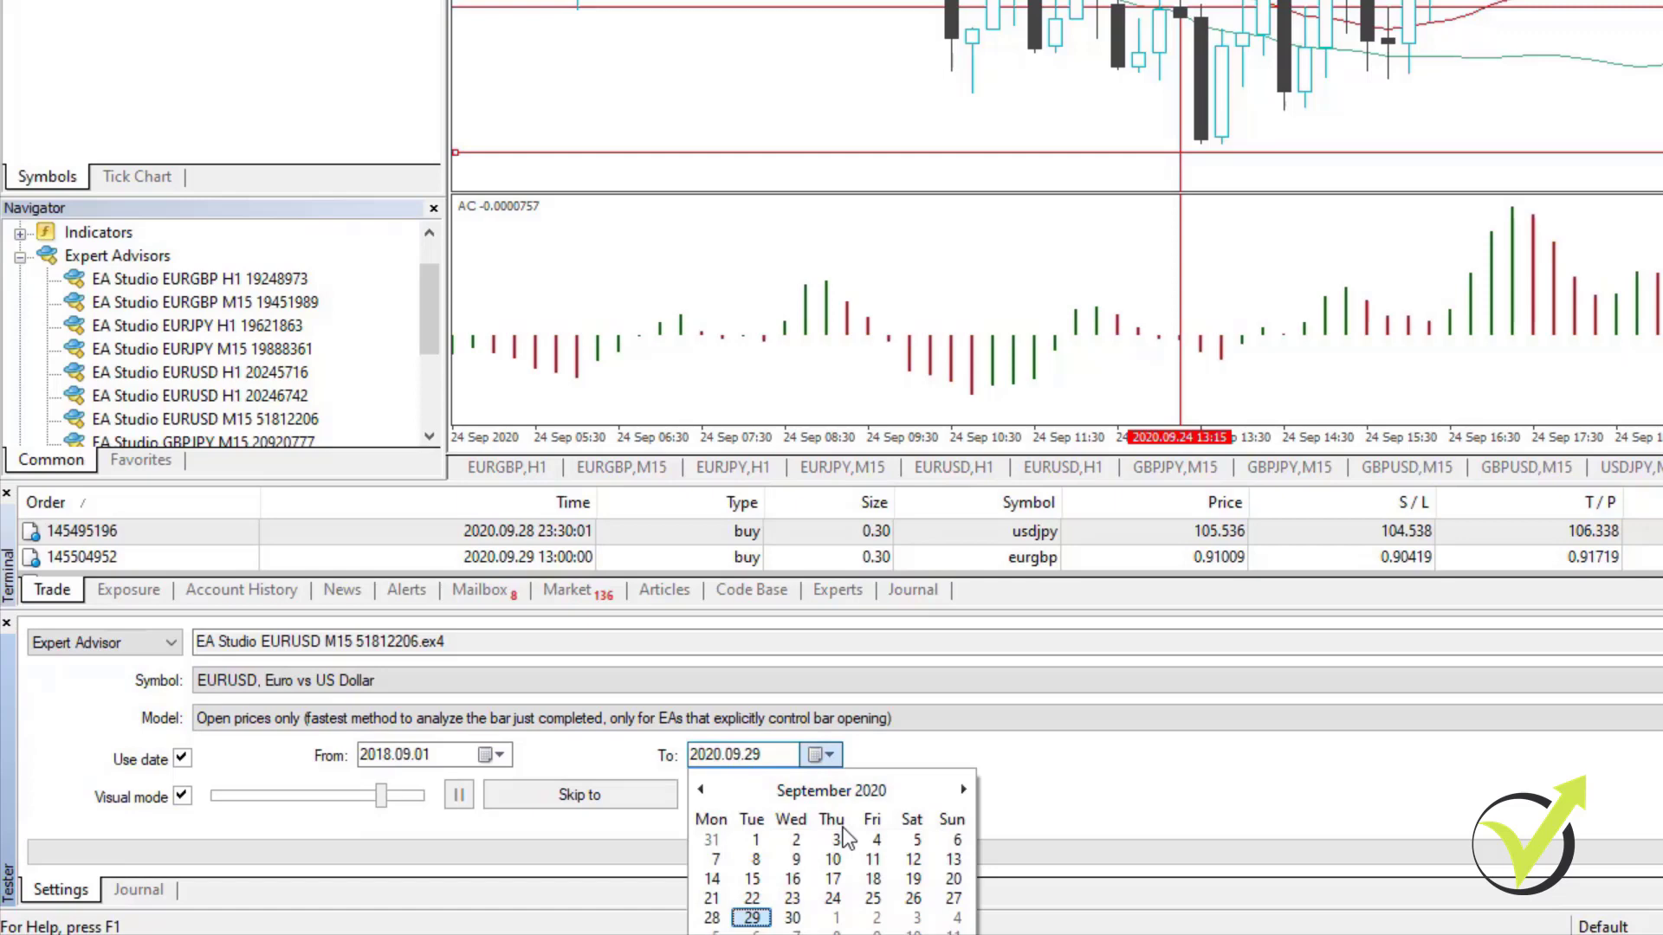
{"action": "left_click", "coordinate": [756, 840]}
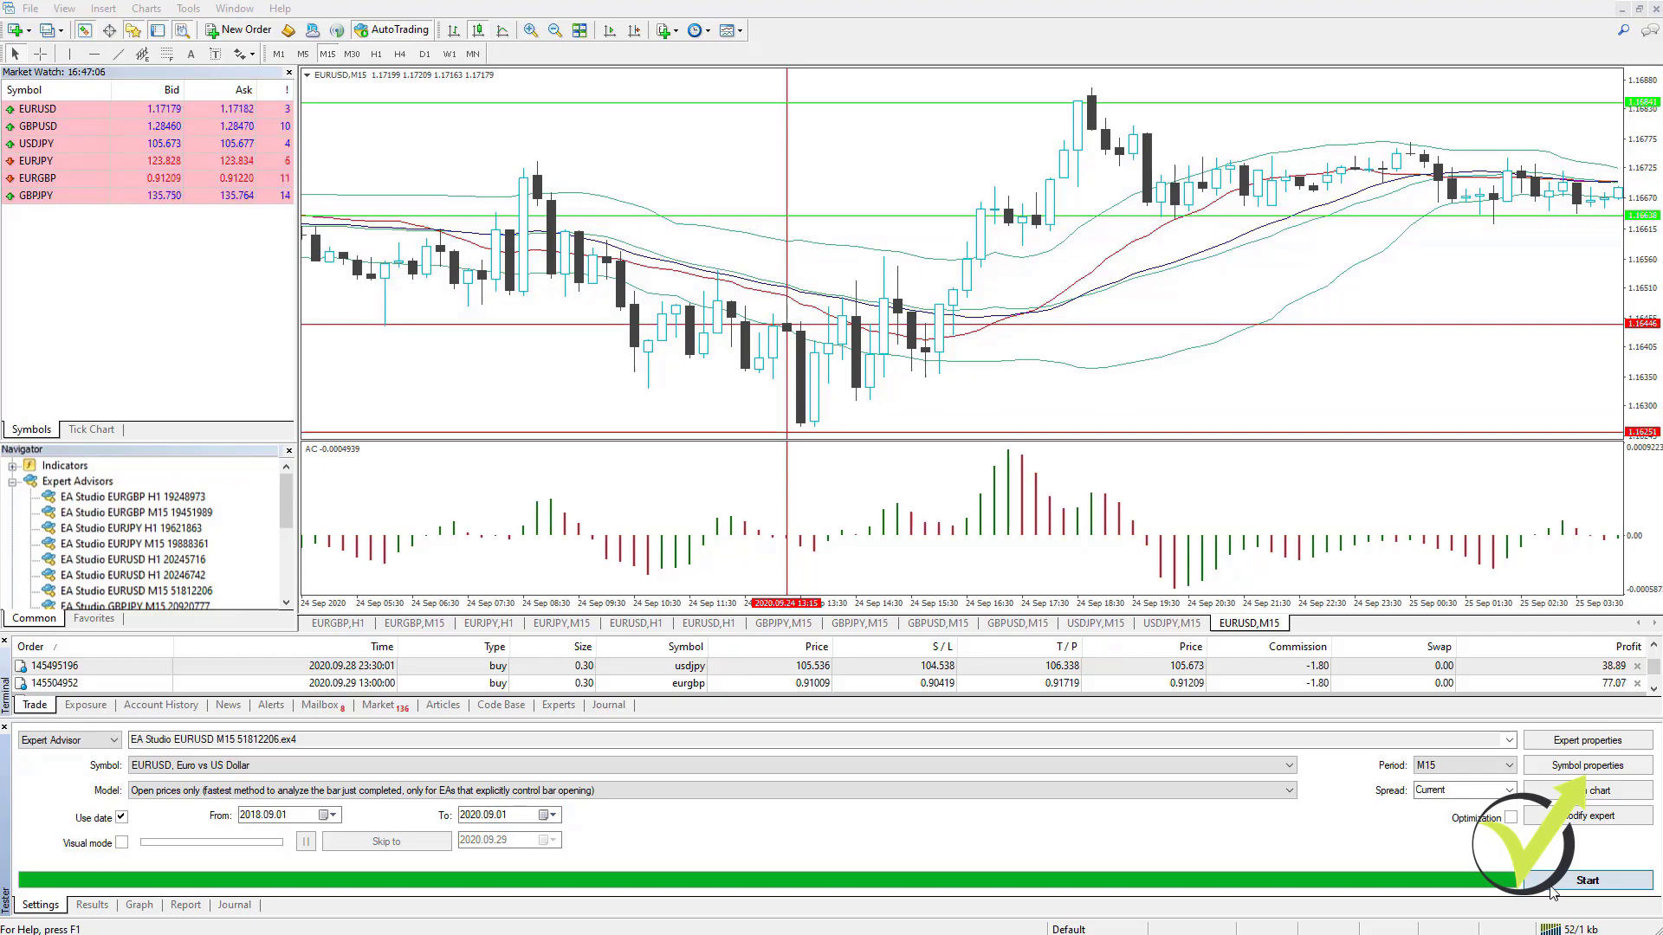
Raise the expert's Entry lots input from 0.1 to 1 and confirm
{"action": "left_click", "coordinate": [1589, 741]}
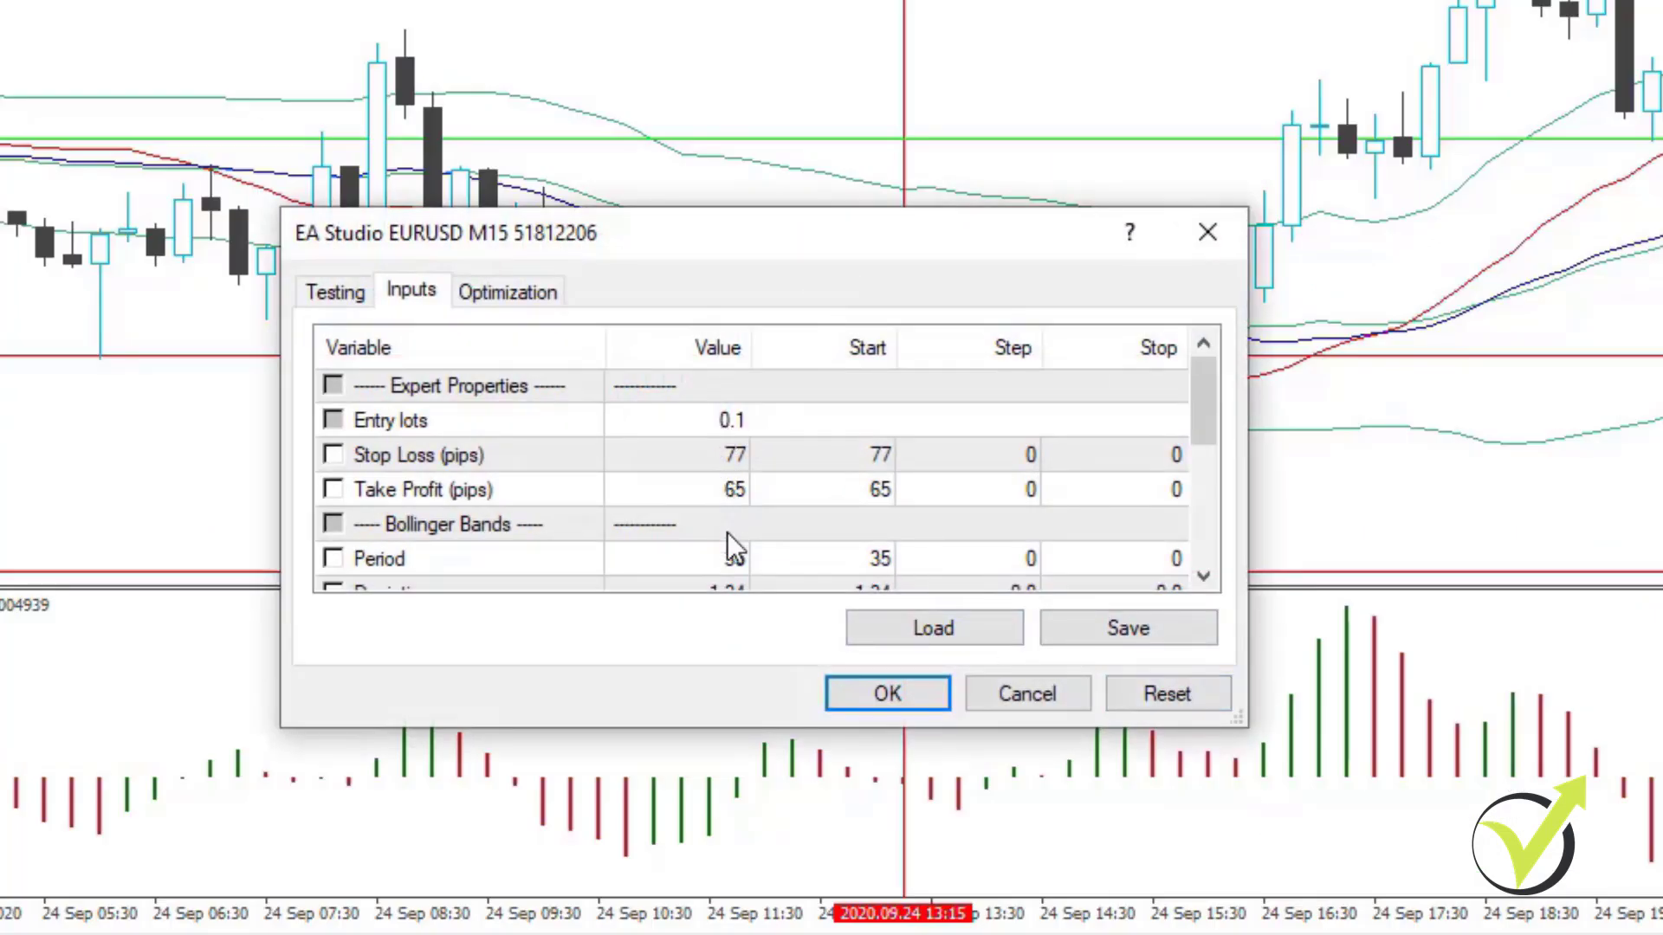
{"action": "scroll", "coordinate": [730, 557], "scroll_direction": "down", "scroll_amount": 5}
{"action": "scroll", "coordinate": [732, 562], "scroll_direction": "up", "scroll_amount": 5}
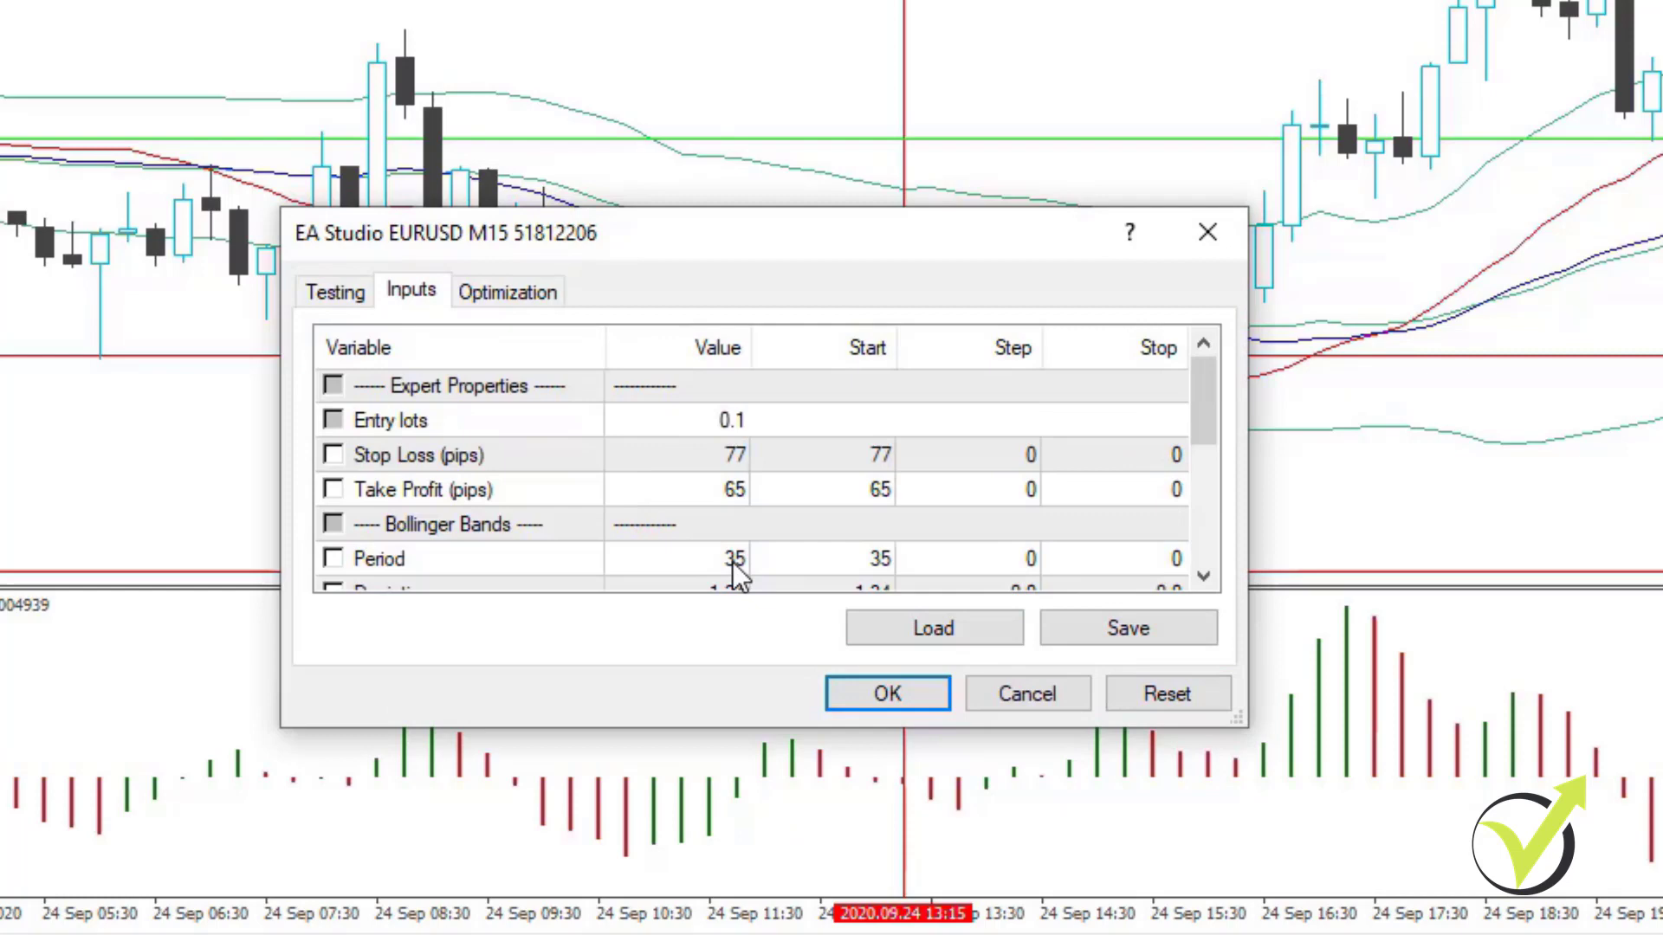
{"action": "double_click", "coordinate": [719, 418]}
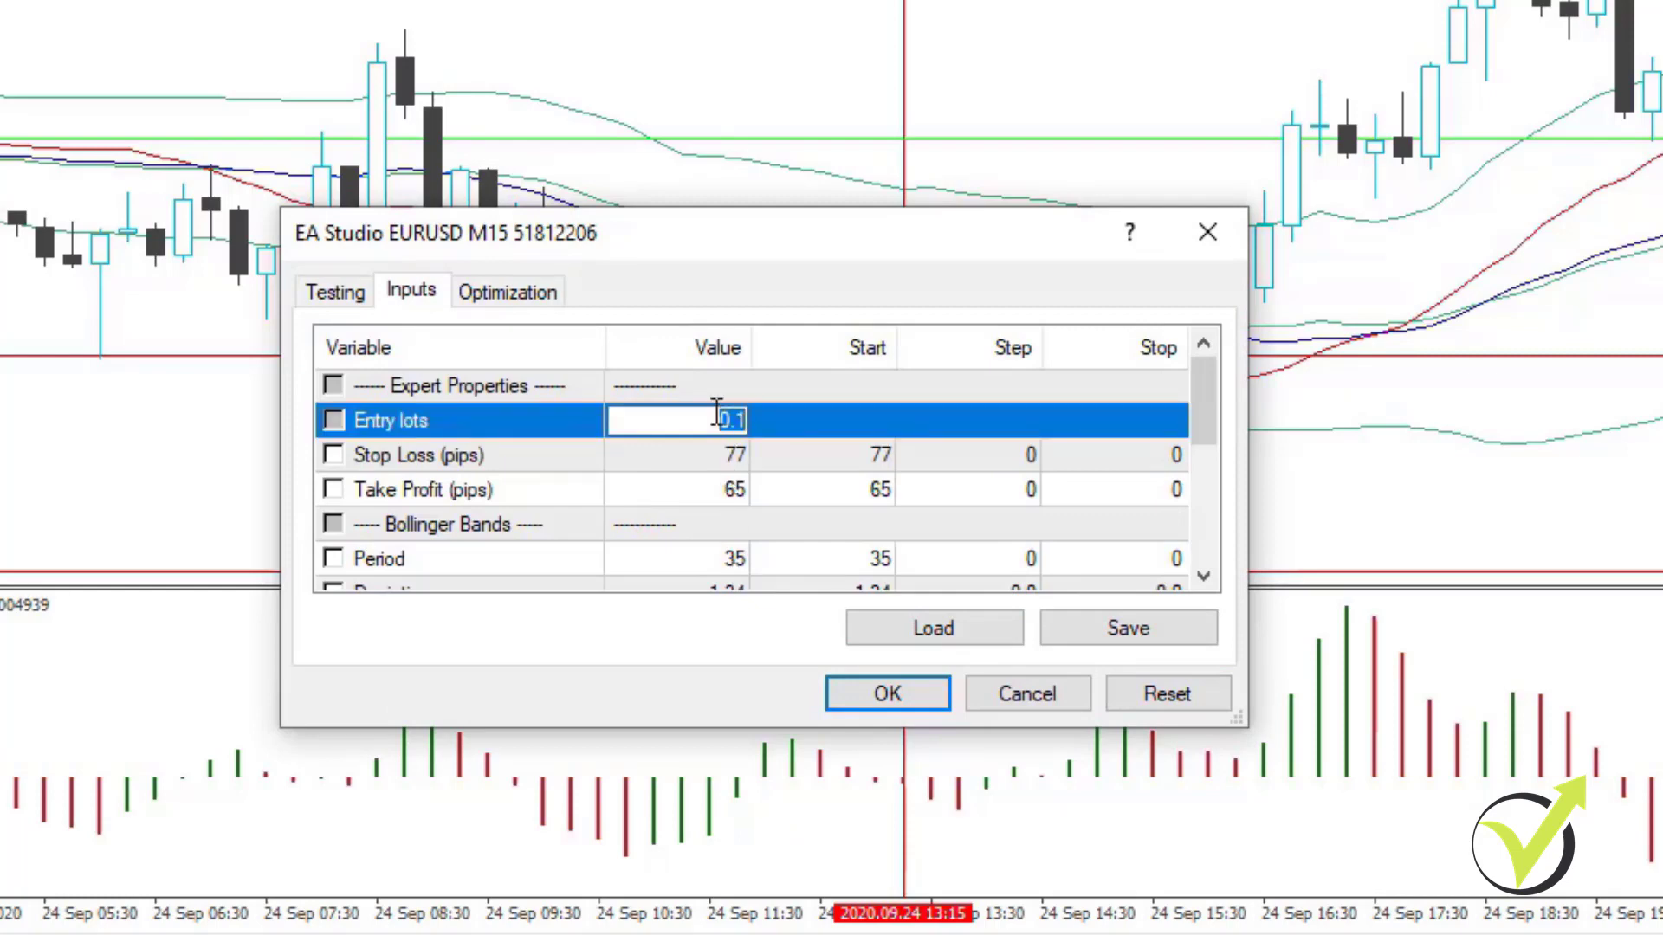
{"action": "type", "text": "1"}
{"action": "left_click", "coordinate": [893, 691]}
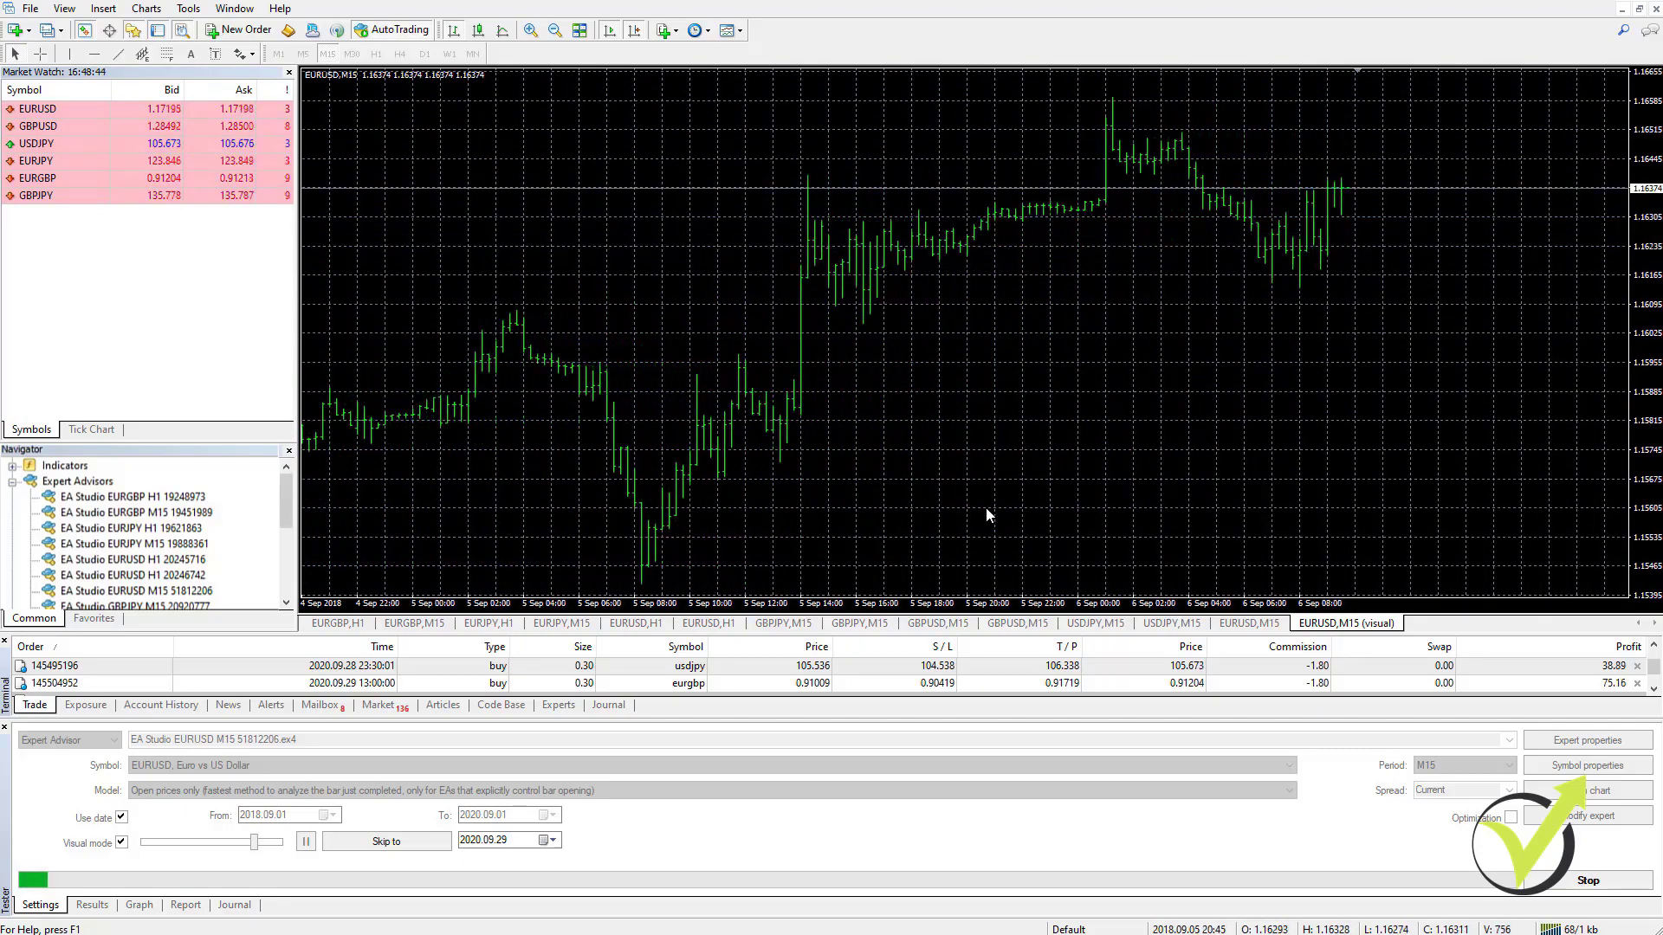
Speed up the visual backtest playback with the speed slider
{"action": "left_click", "coordinate": [256, 844]}
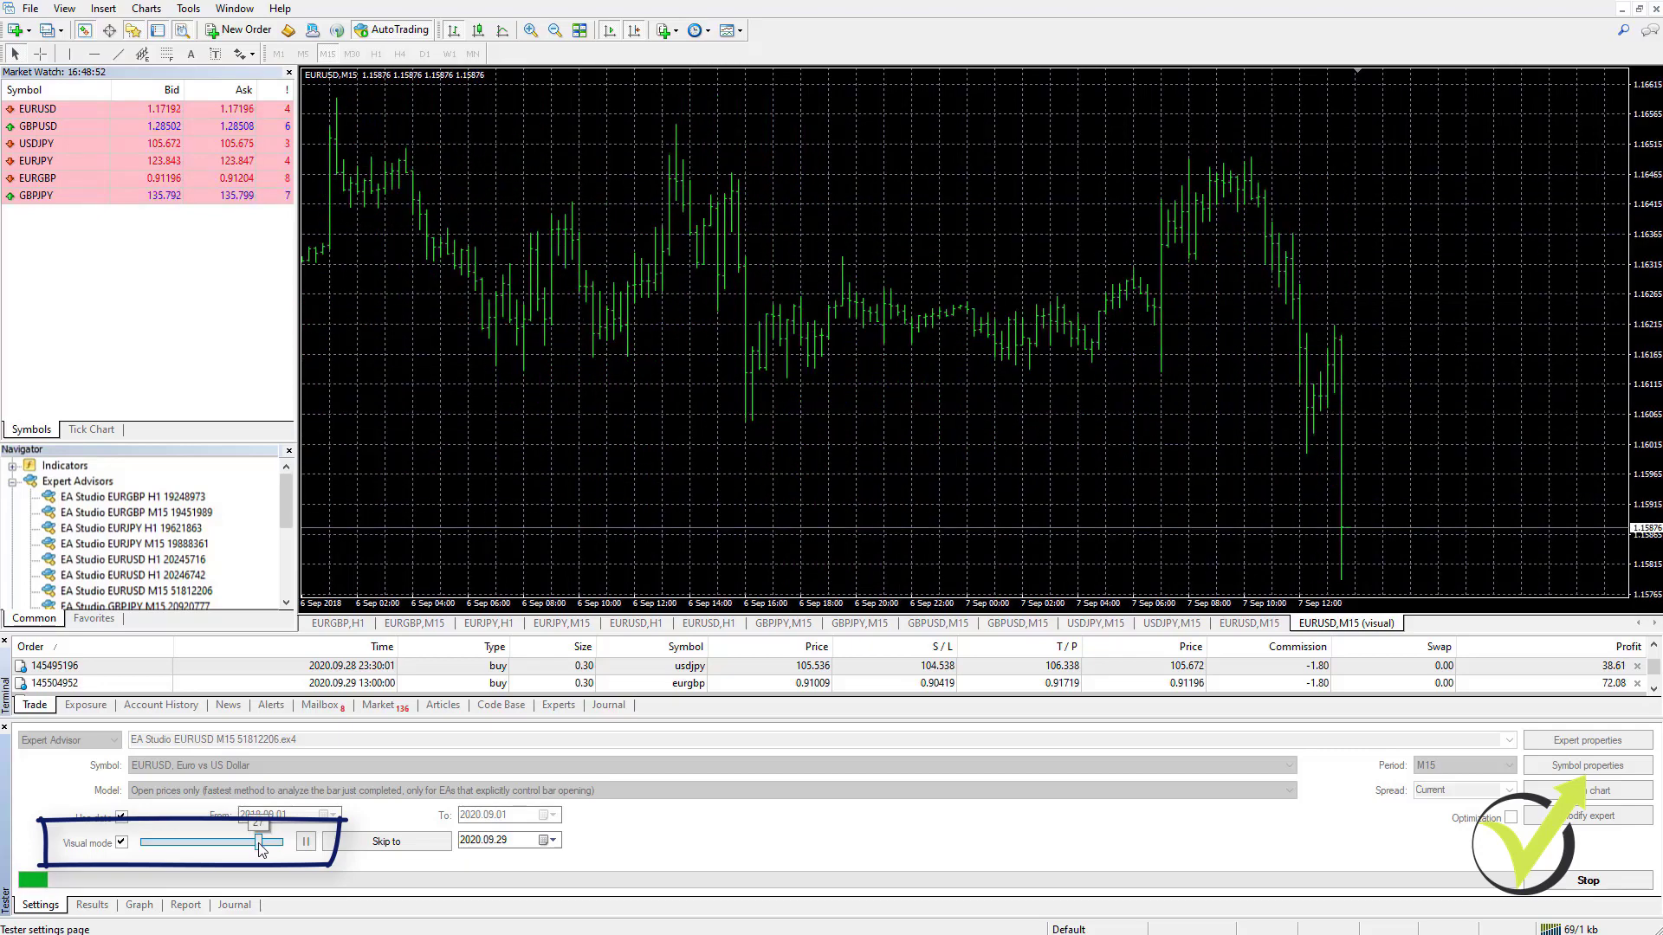
{"action": "left_click_drag", "start_coordinate": [261, 845], "coordinate": [275, 847]}
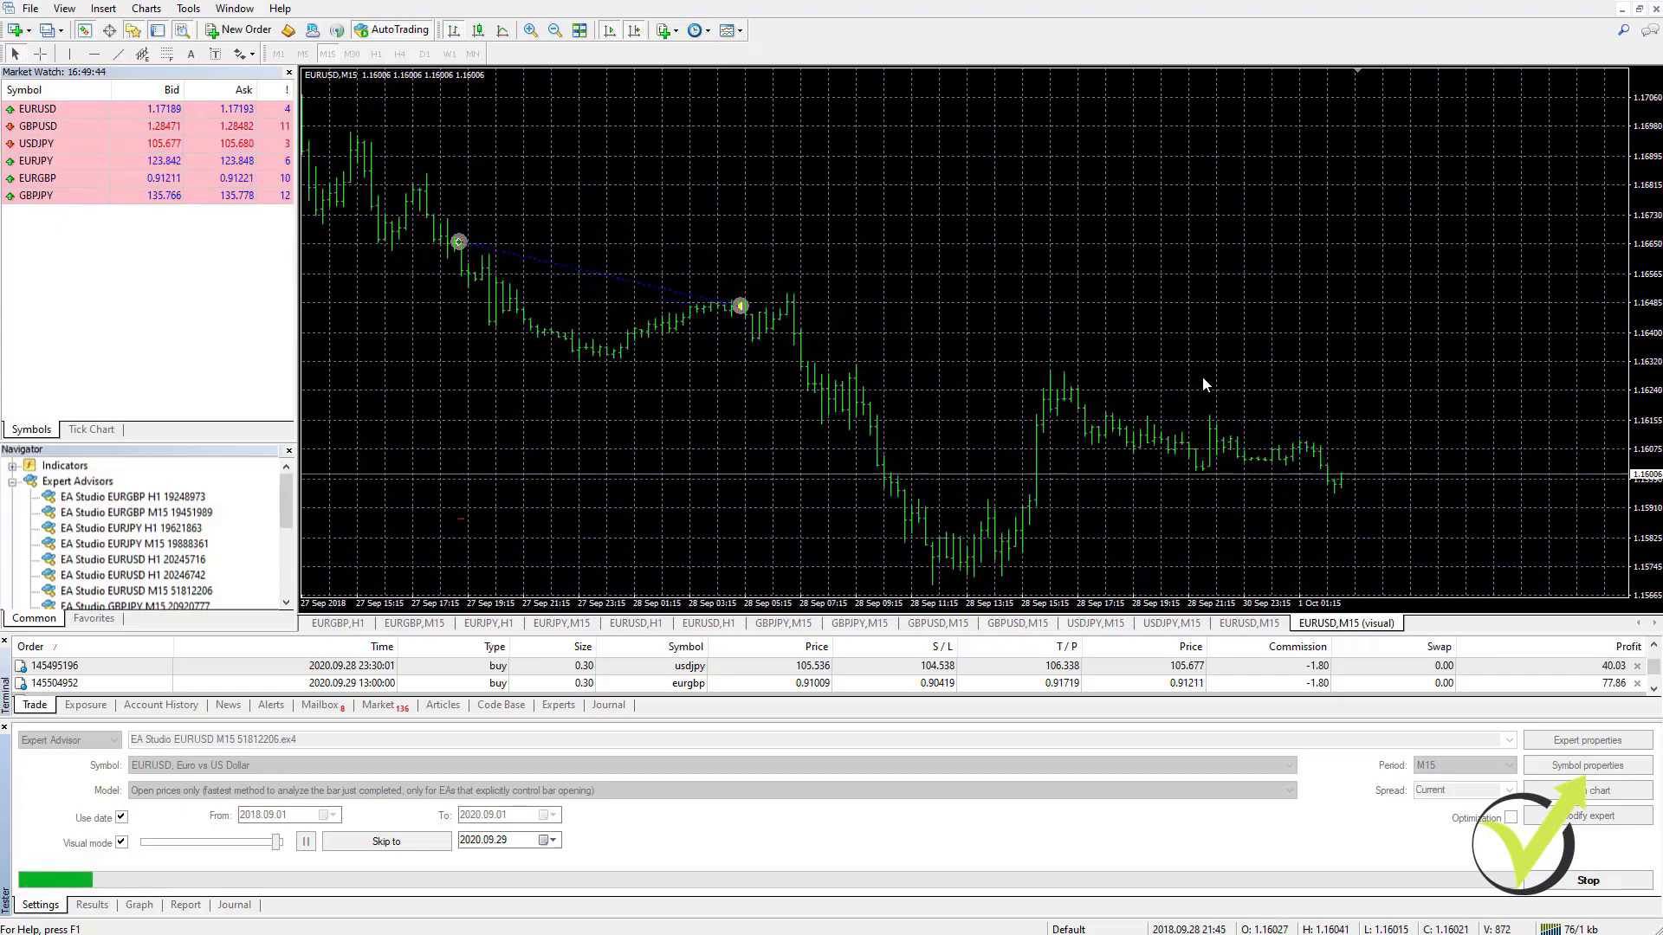
Nudge the playback speed higher while the test runs to late August 2020
{"action": "left_click", "coordinate": [280, 842]}
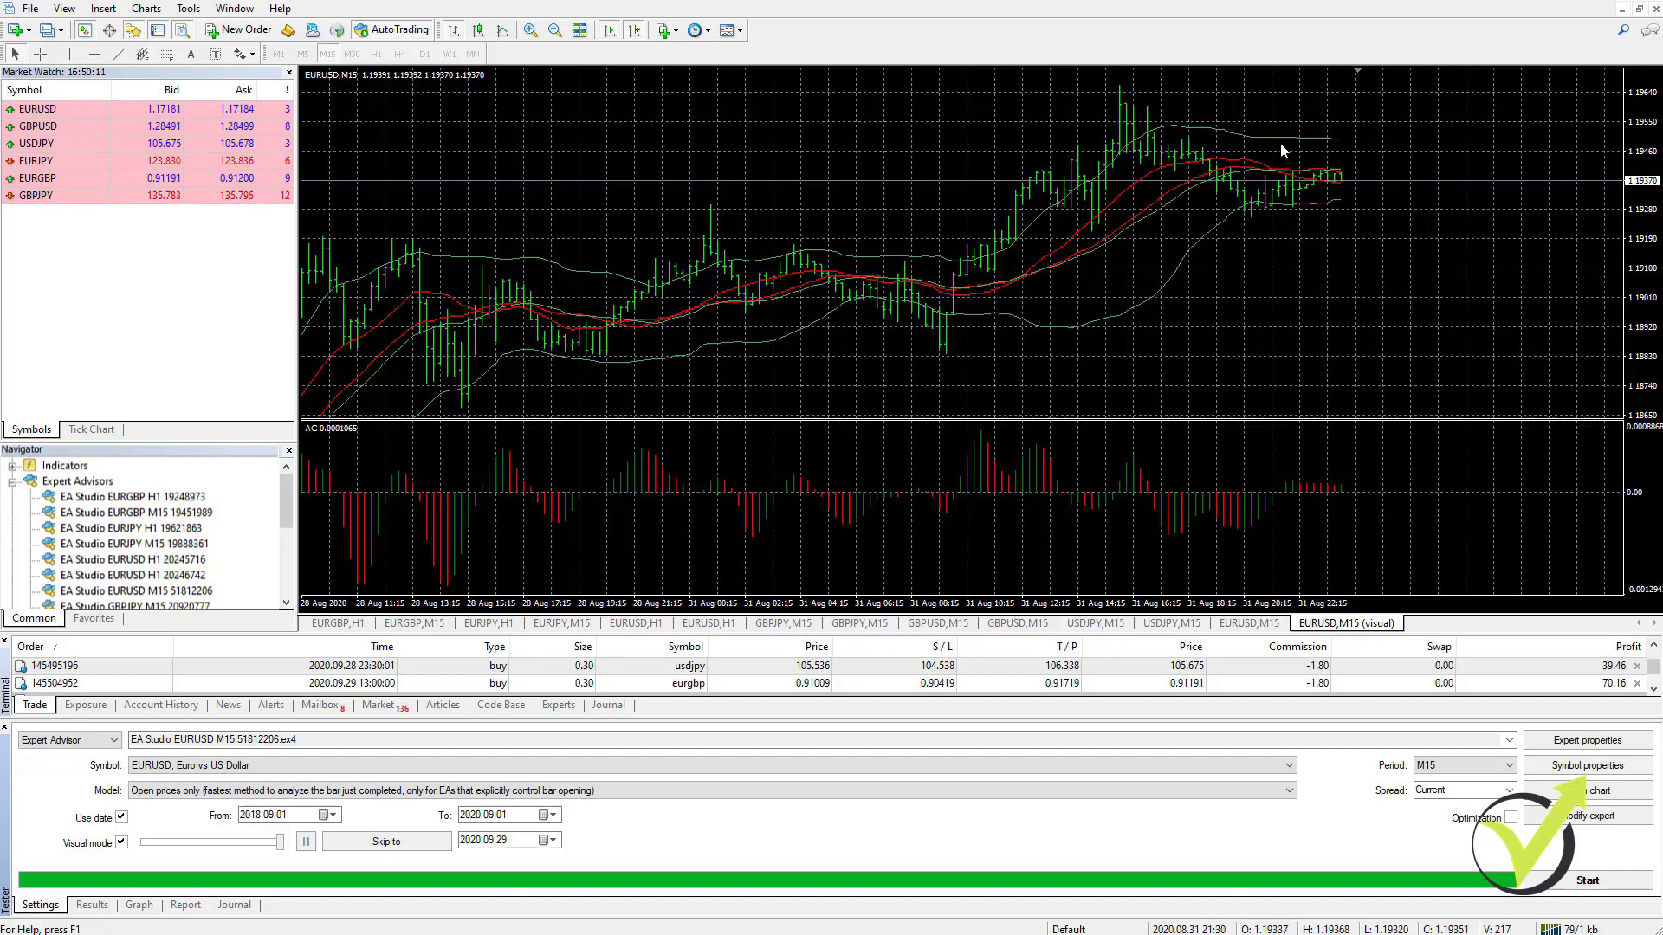
Show the Results list of backtest trades with the balance rising above 10,300
{"action": "left_click", "coordinate": [94, 906]}
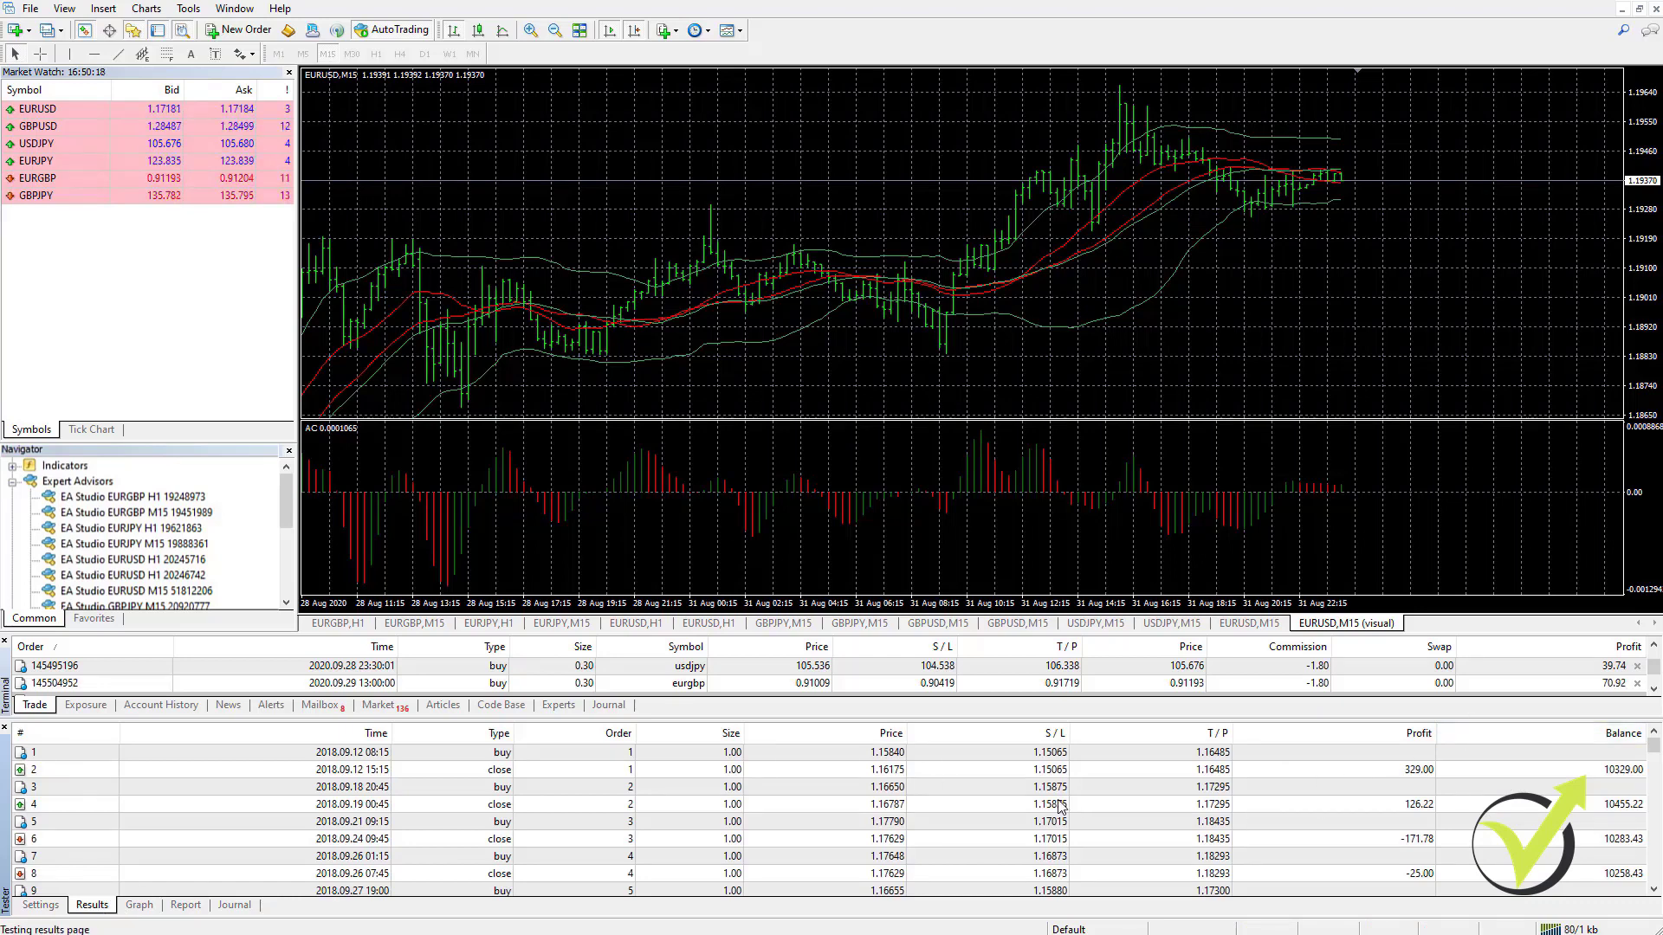
{"action": "scroll", "coordinate": [625, 833], "scroll_direction": "down", "scroll_amount": 6}
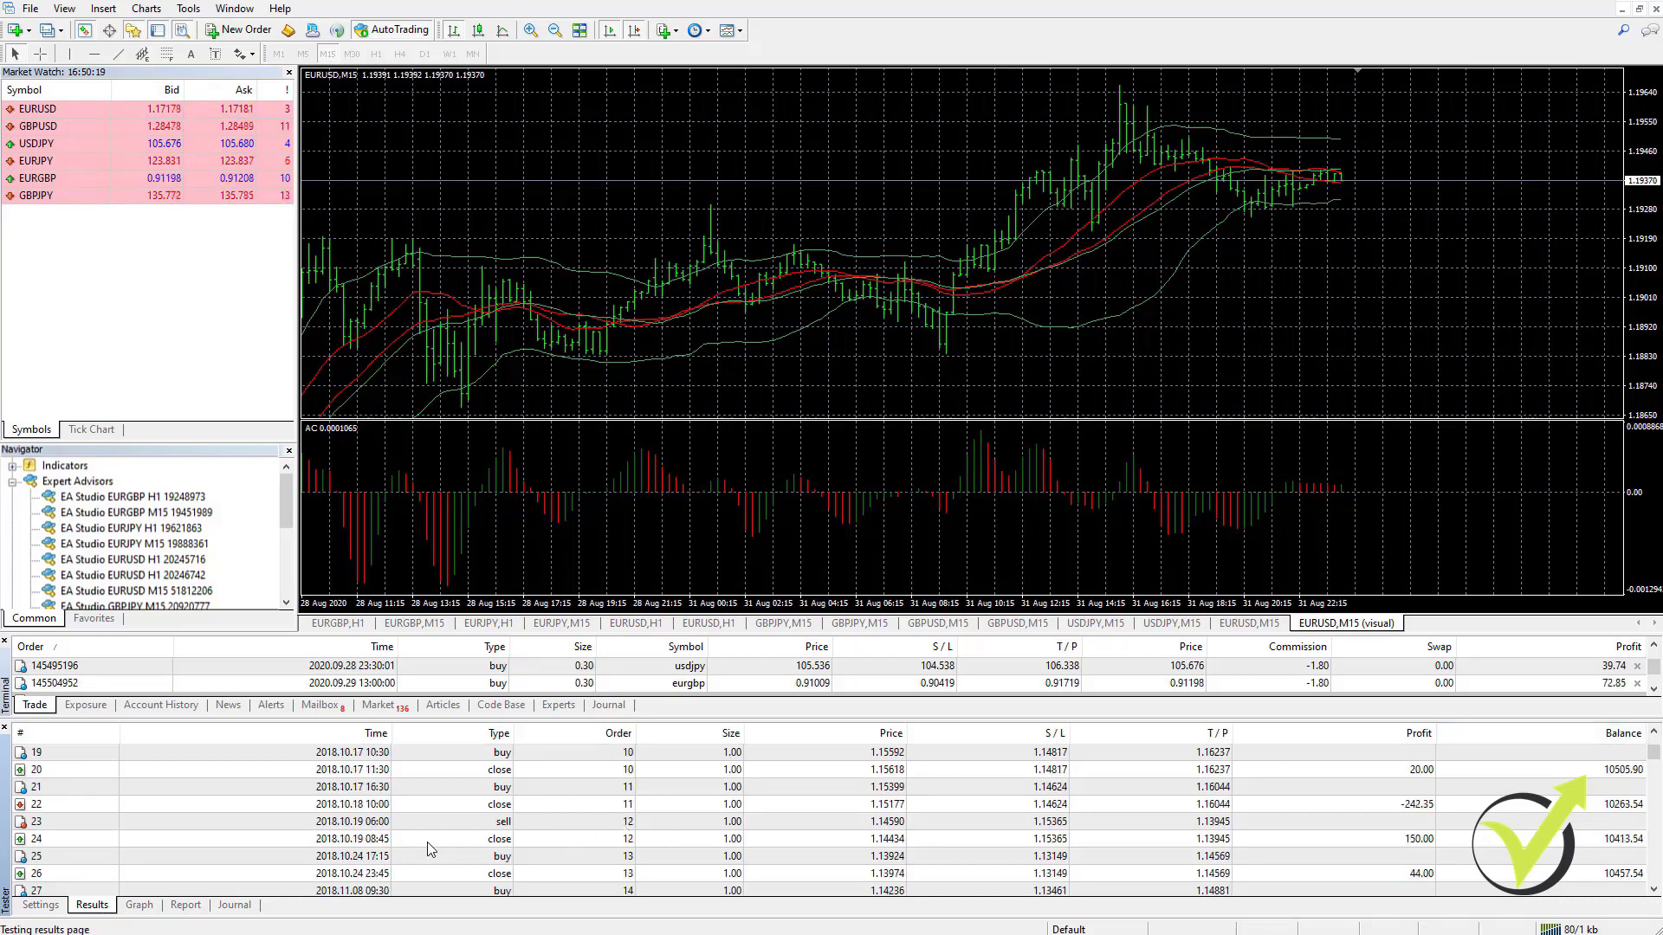
{"action": "scroll", "coordinate": [767, 804], "scroll_direction": "down", "scroll_amount": 12}
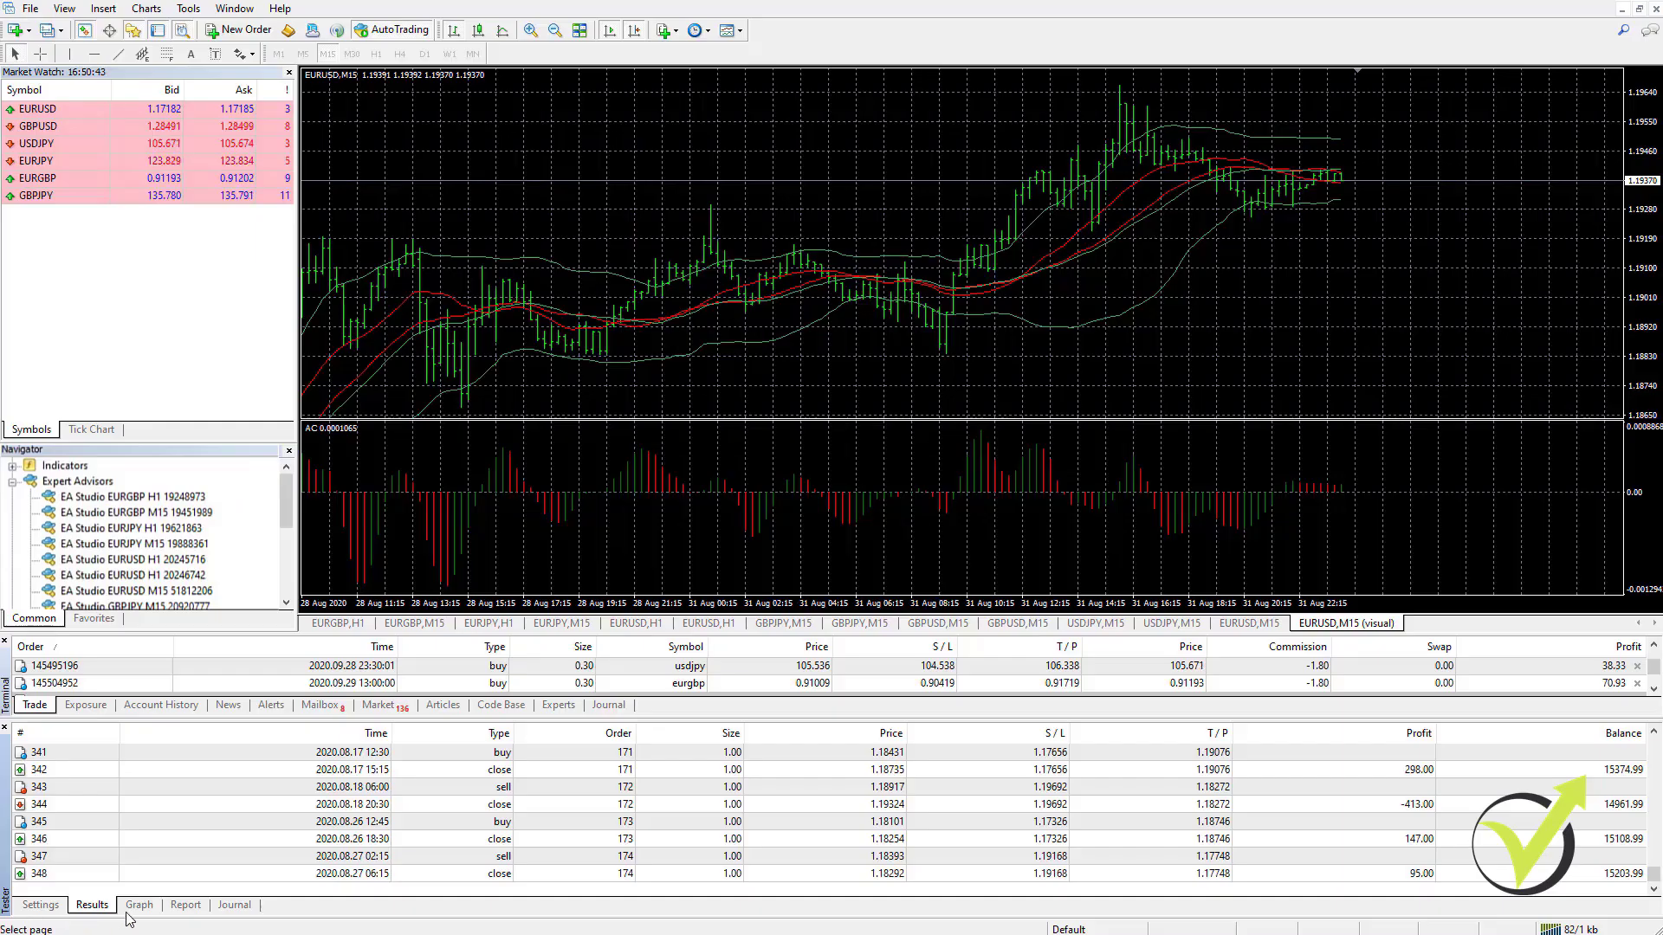
Show the Graph balance curve climbing from about 10,000 to above 15,000 over ~171 trades
{"action": "left_click", "coordinate": [138, 905]}
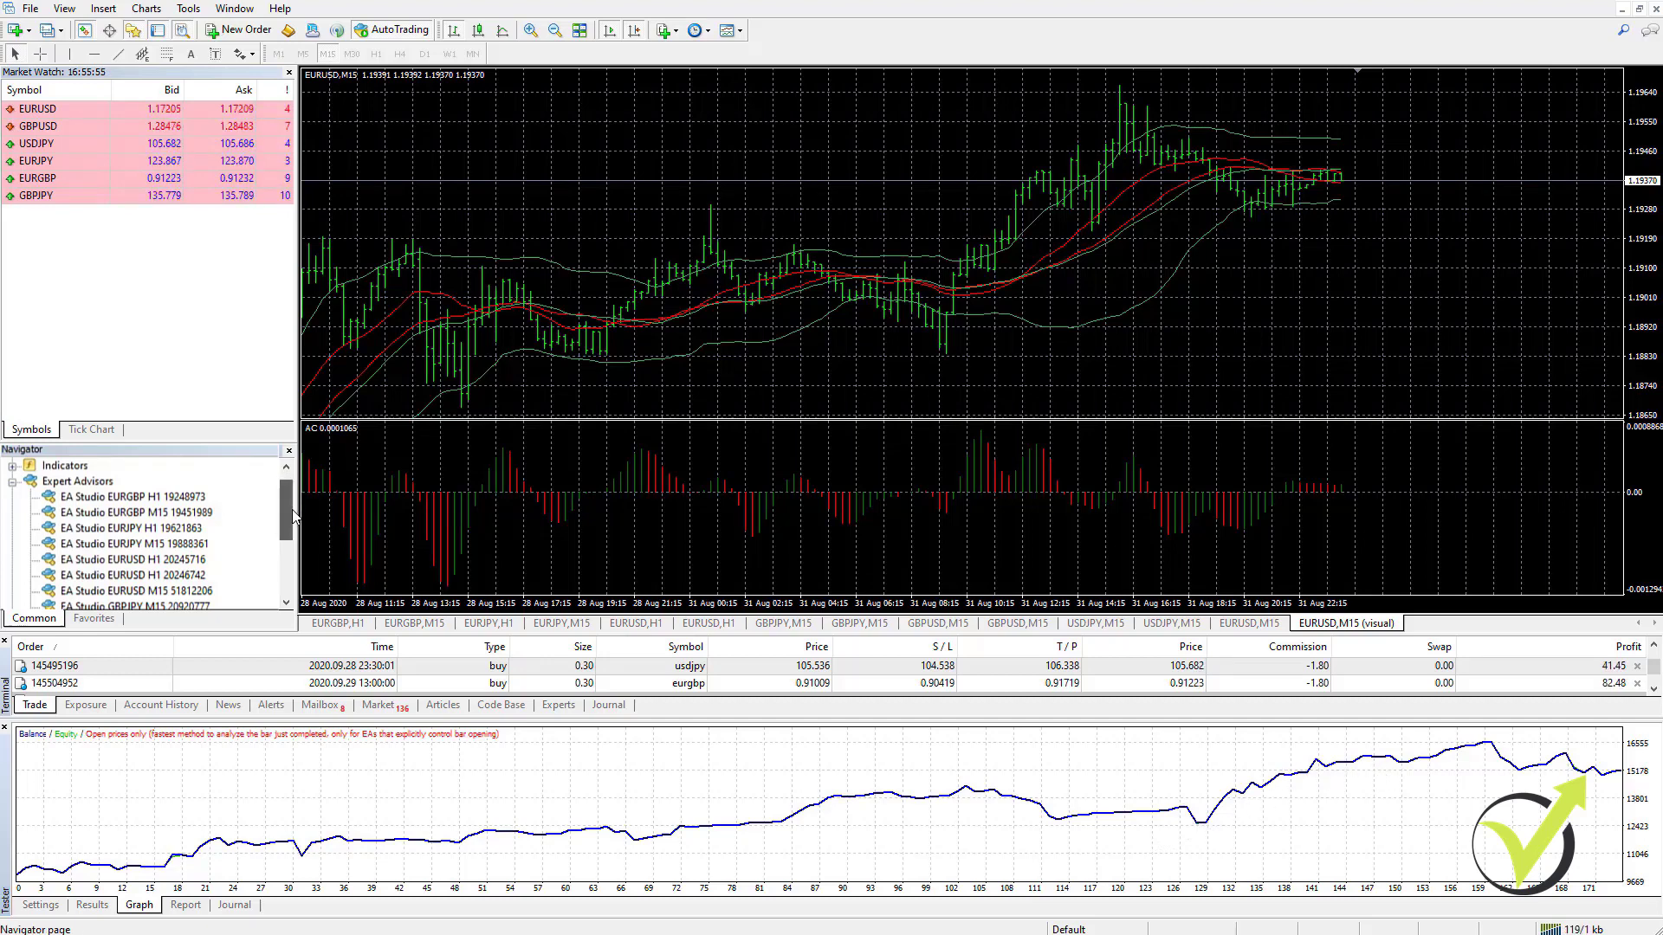
{"action": "left_click_drag", "start_coordinate": [293, 510], "coordinate": [294, 548]}
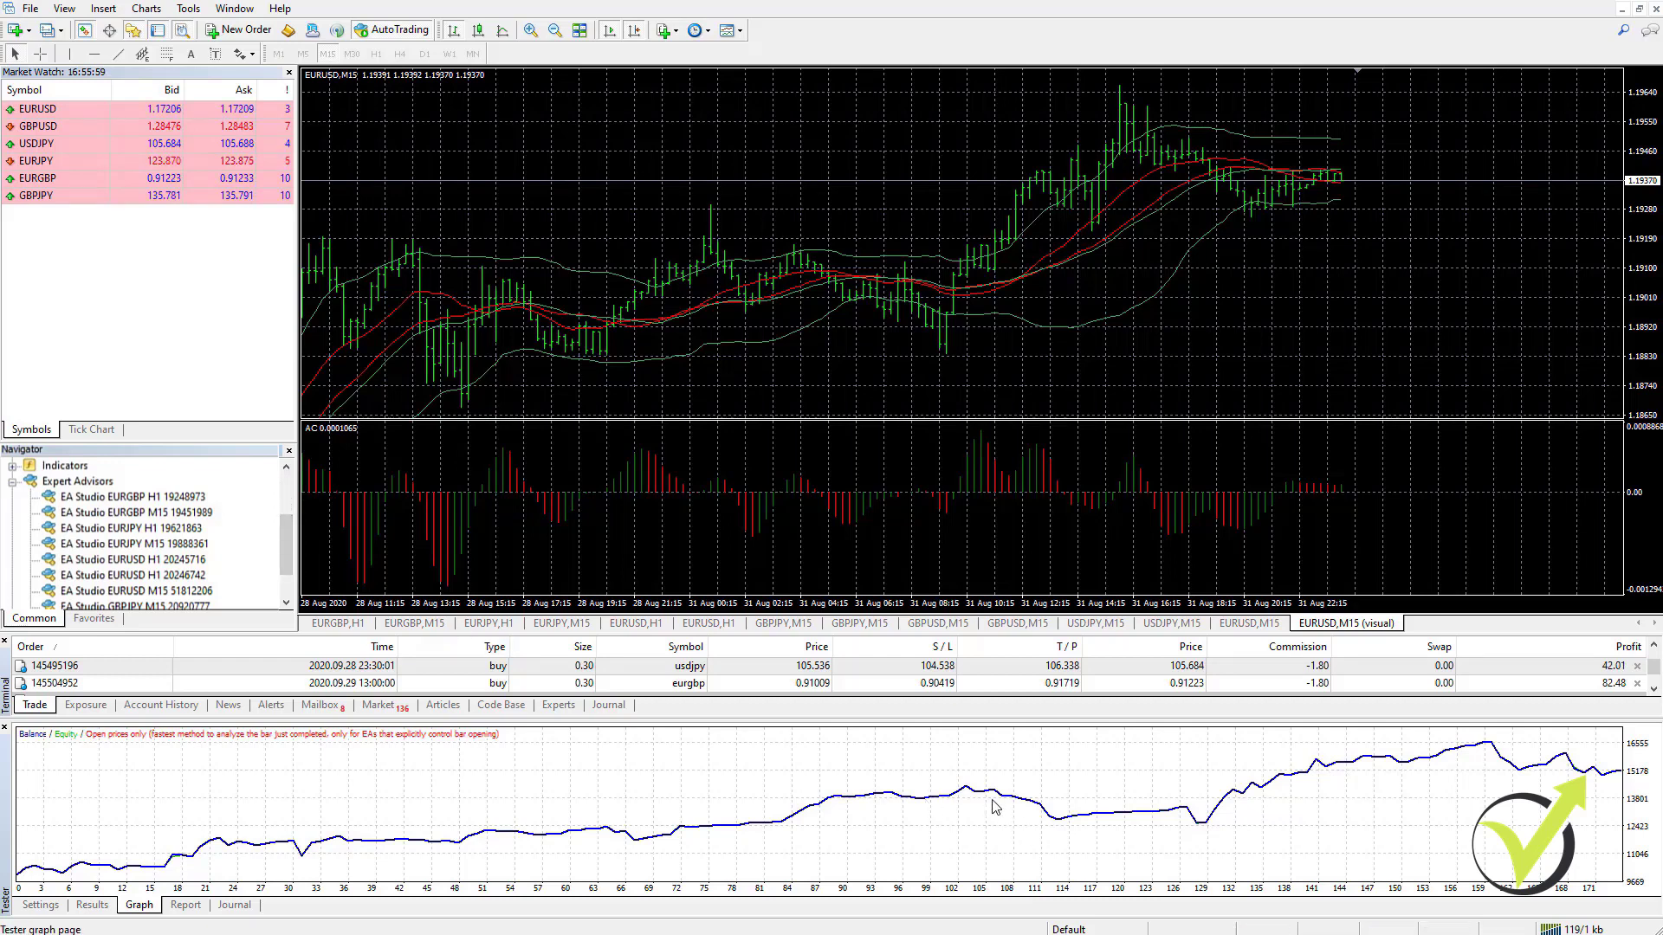